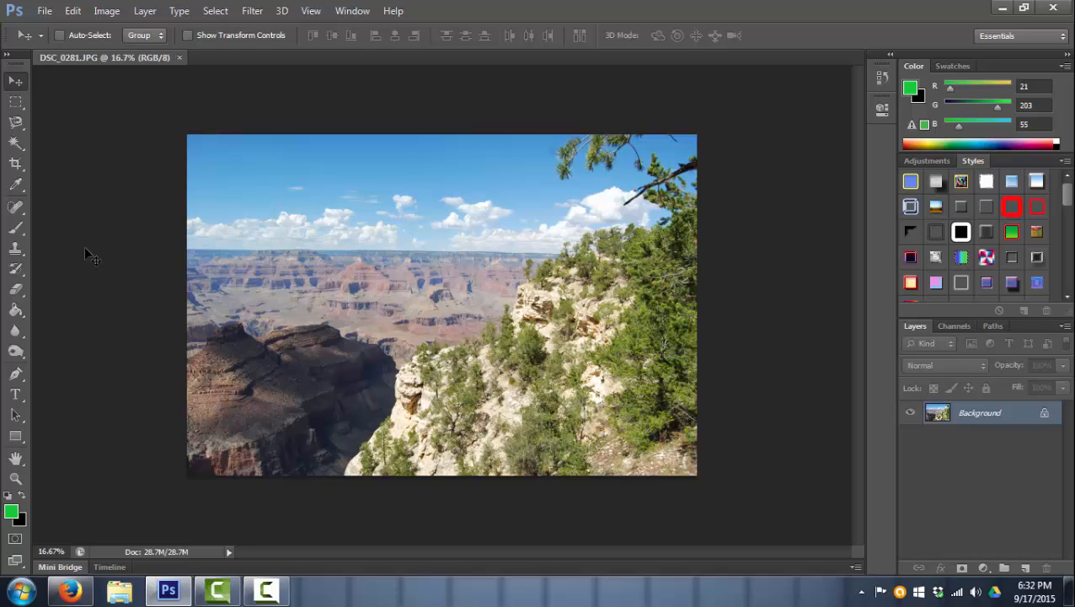
- Add a horizontal text layer reading "Fucsko Photos" over the middle of the canyon photo in Planet Benson 2
left_click(16, 395)
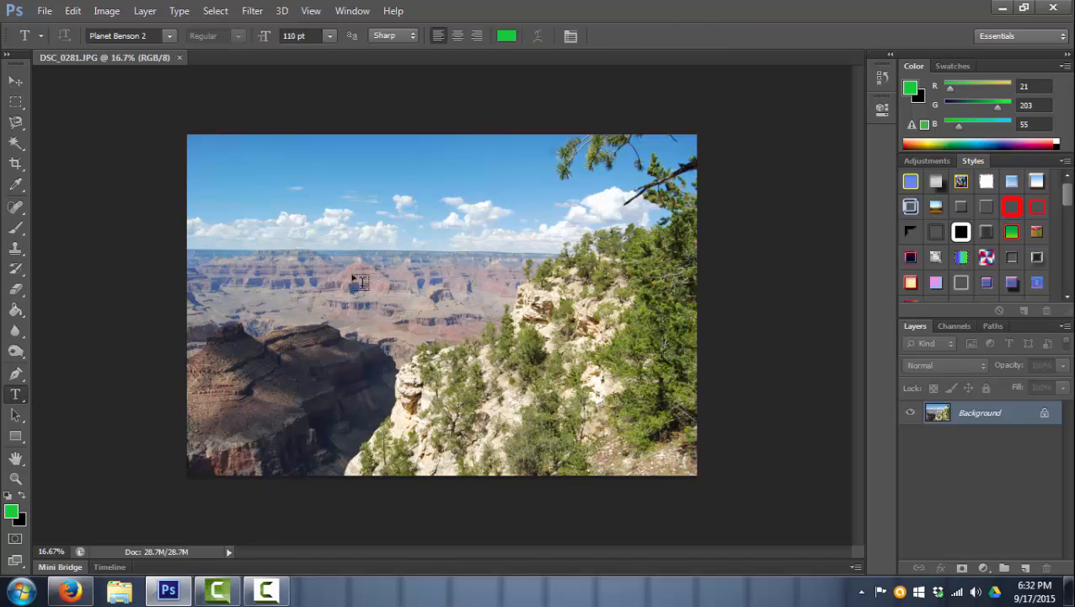
left_click(331, 293)
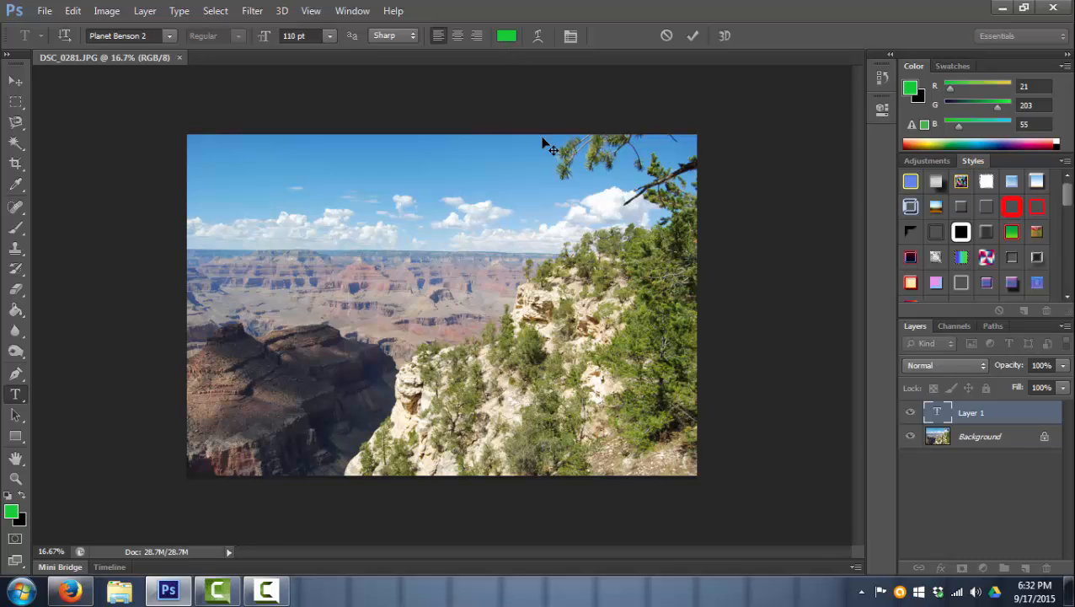
type("FU")
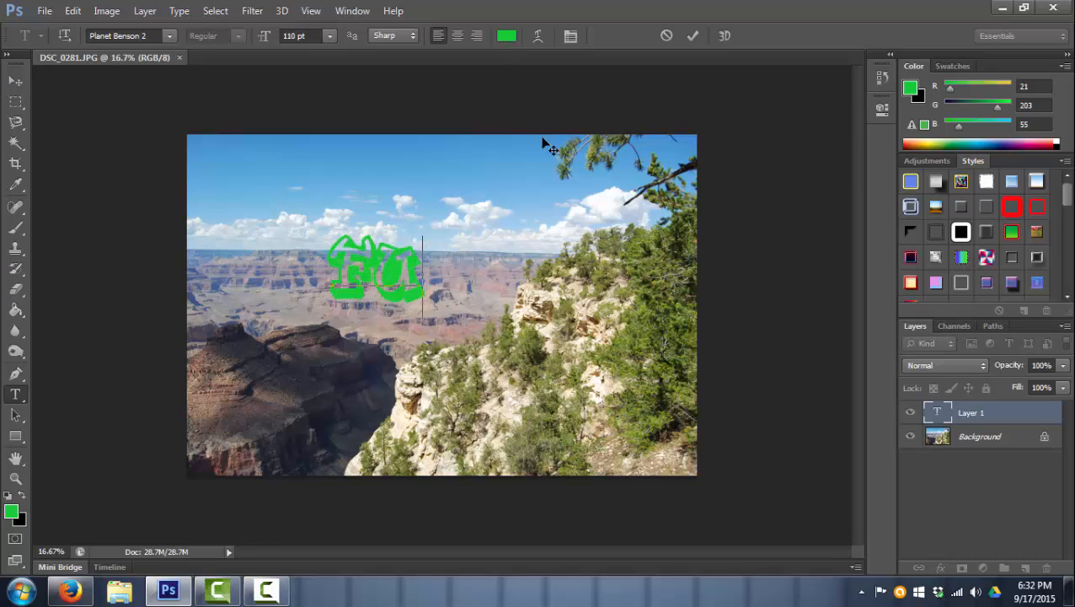
type("CSIAO")
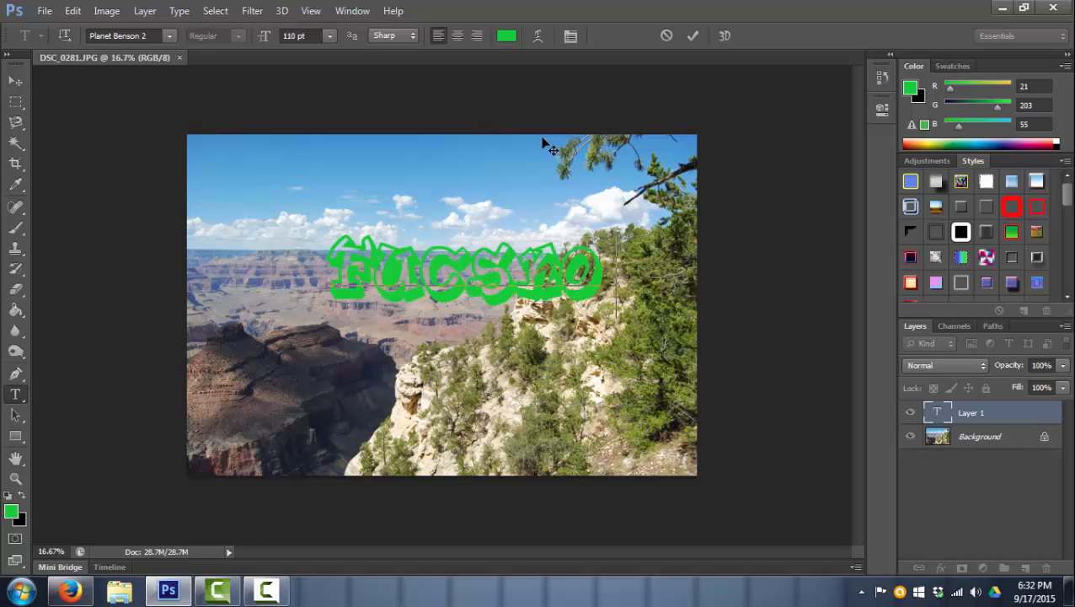
type(" P")
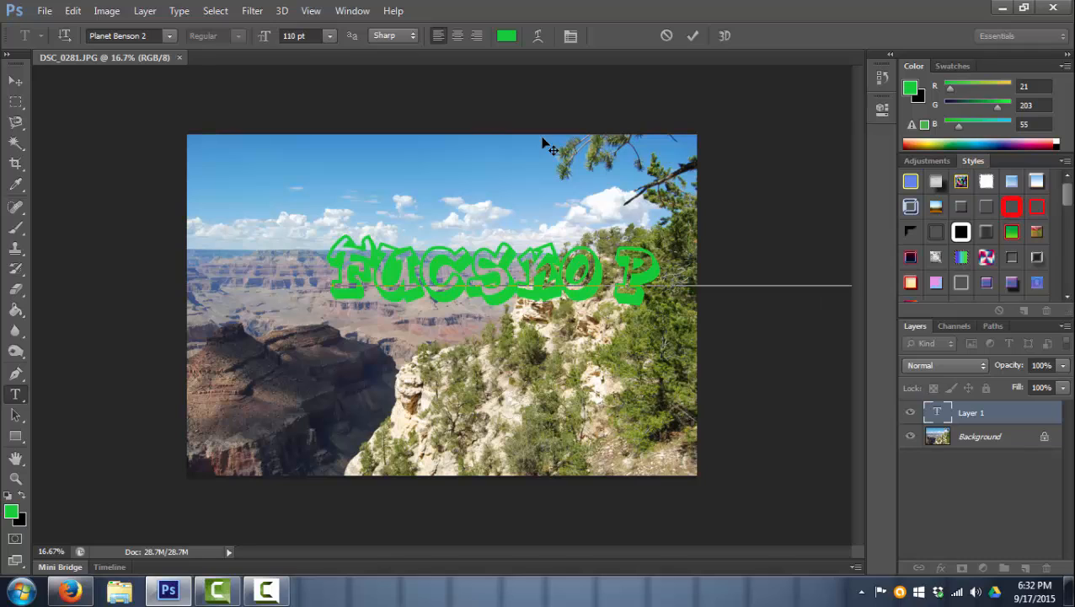
type("E")
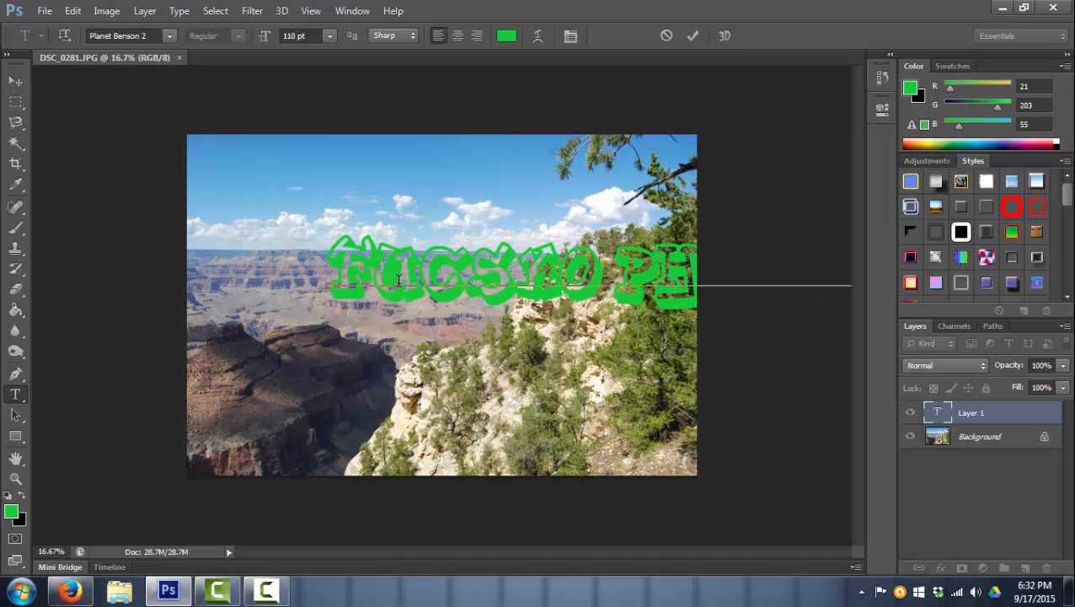
- Reduce all of the watermark text to 72 pt and move it down and left so it is centered on the photo
key("ctrl+a")
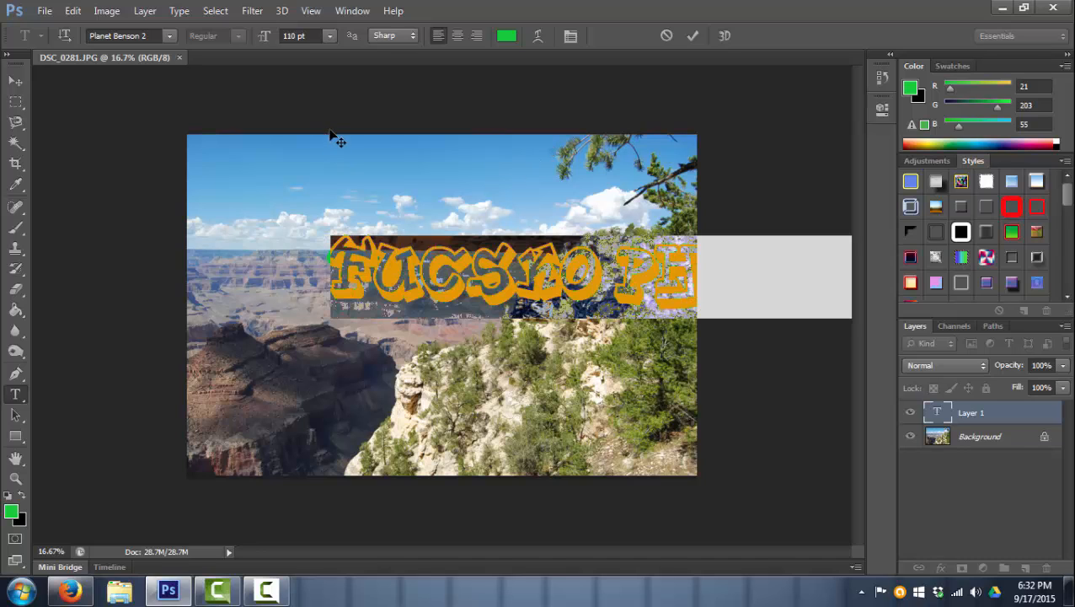
left_click(326, 36)
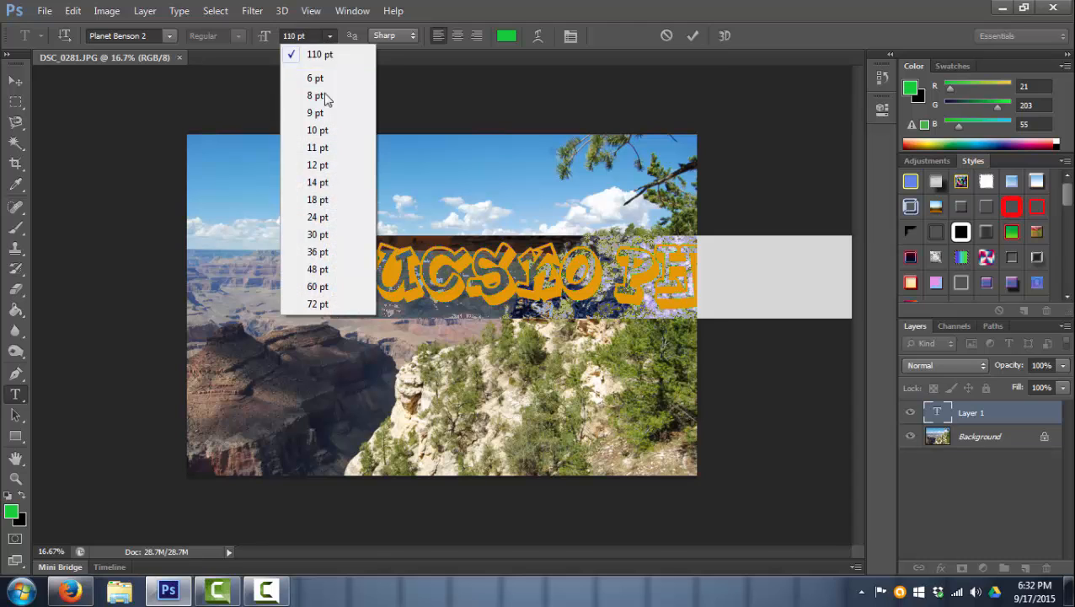
left_click(331, 303)
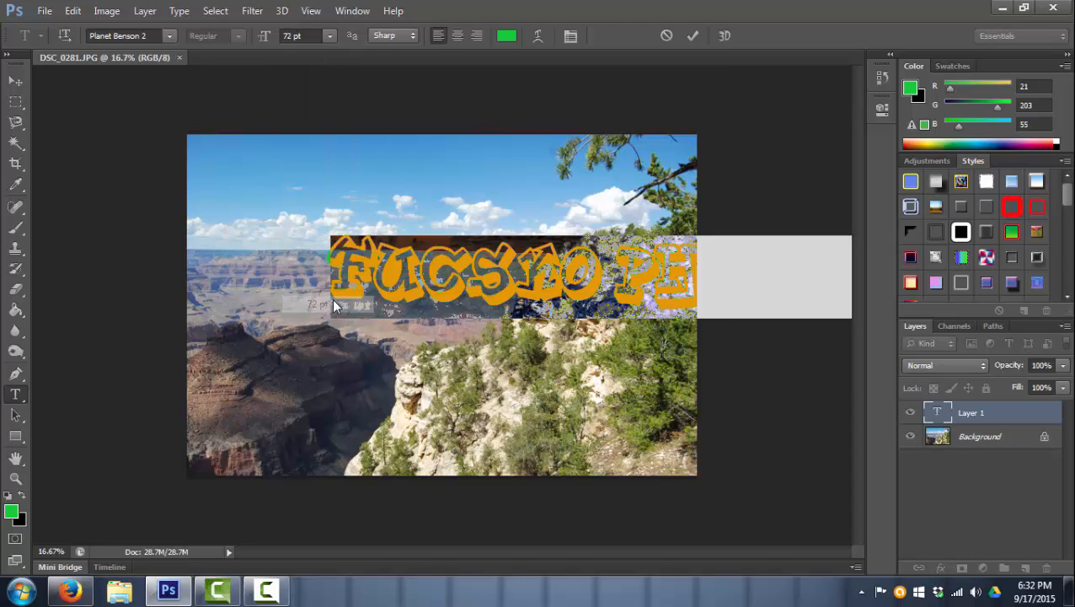
left_click(15, 80)
left_click_drag(444, 282, 389, 295)
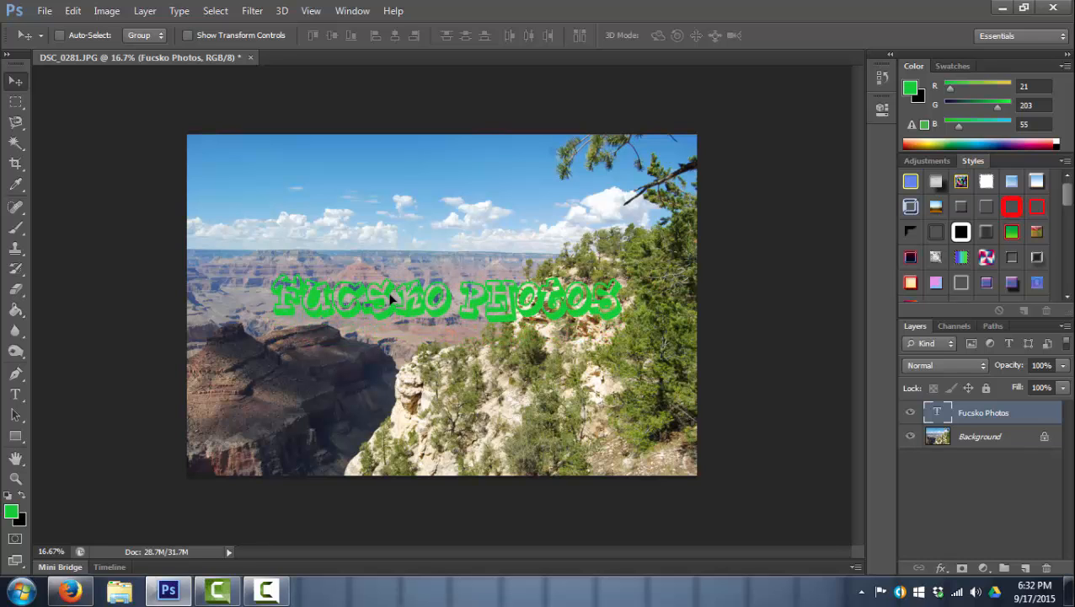
- Rotate the text layer to about -26.75° so the watermark runs diagonally upward across the photo
left_click(79, 12)
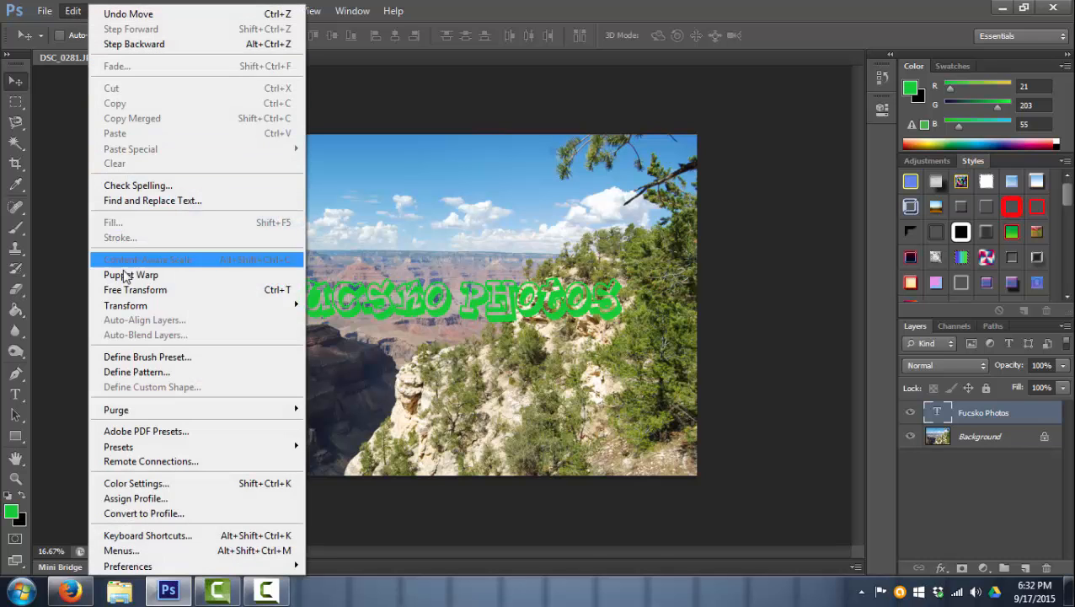
mouse_move(126, 305)
left_click(333, 340)
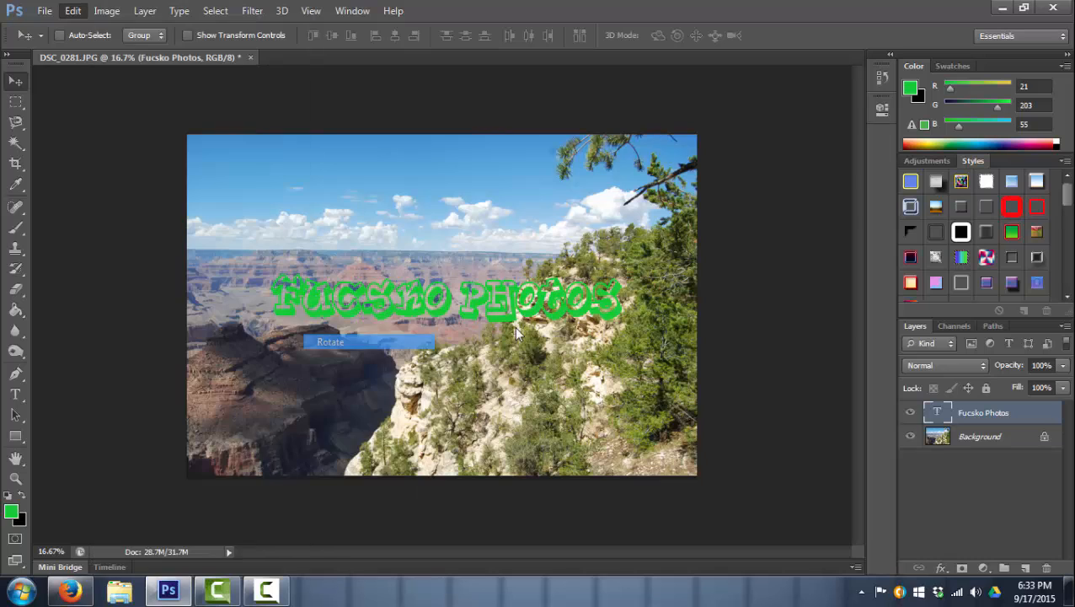
left_click_drag(630, 273, 613, 184)
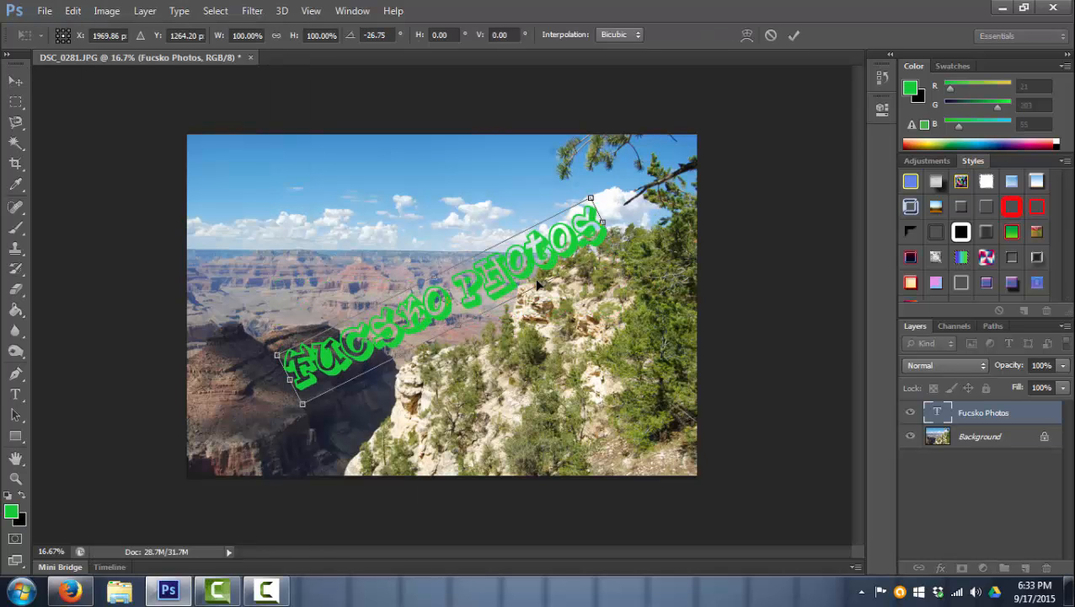
key("Return")
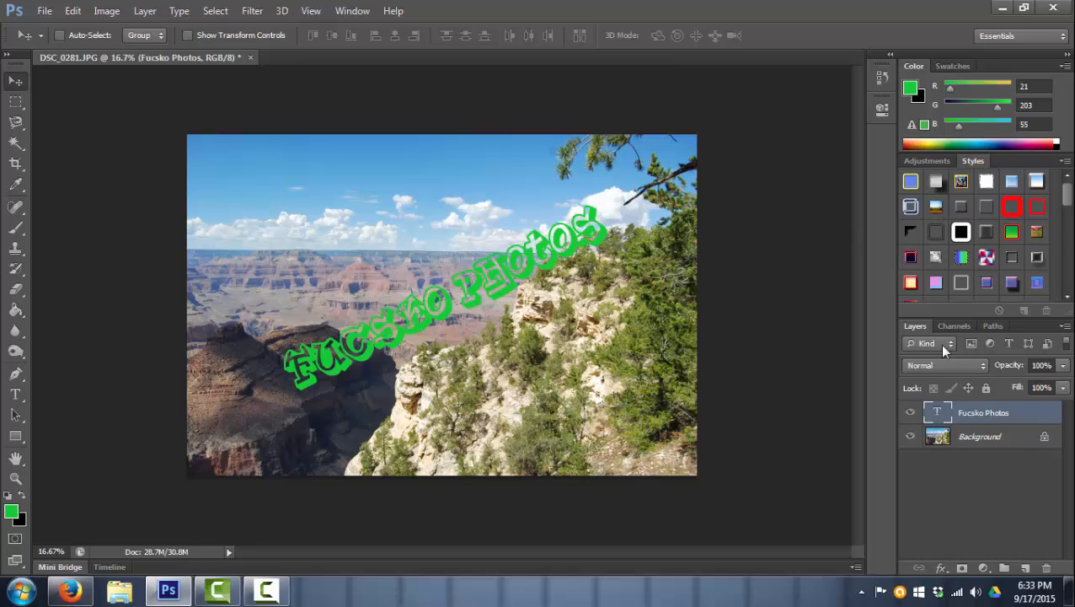
- Try out several preset layer styles on the text, ending with the yellow-green gradient with a red stroke
left_click(929, 160)
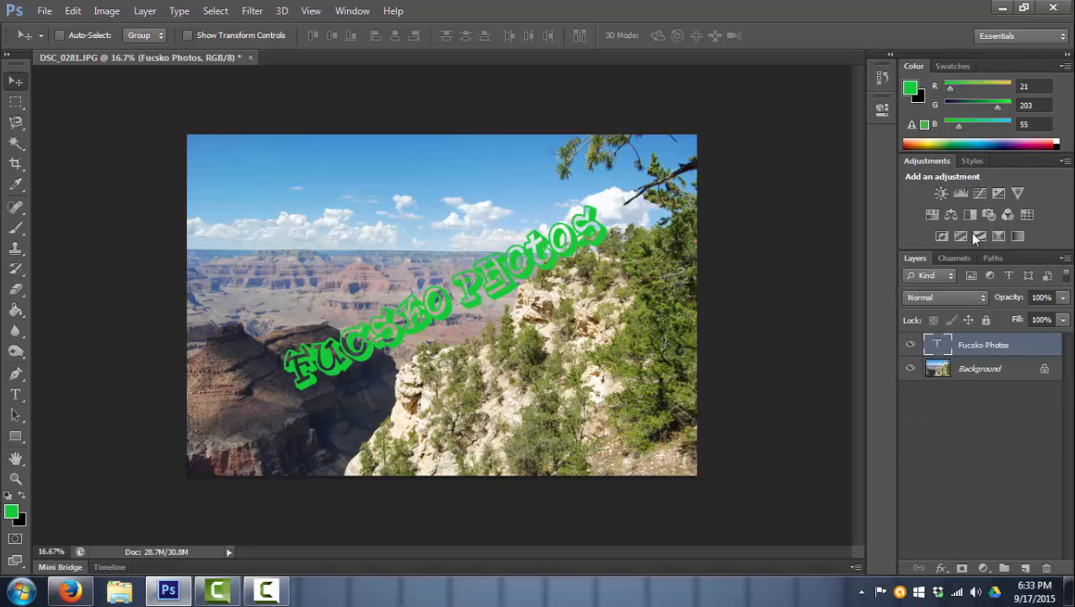
left_click(969, 162)
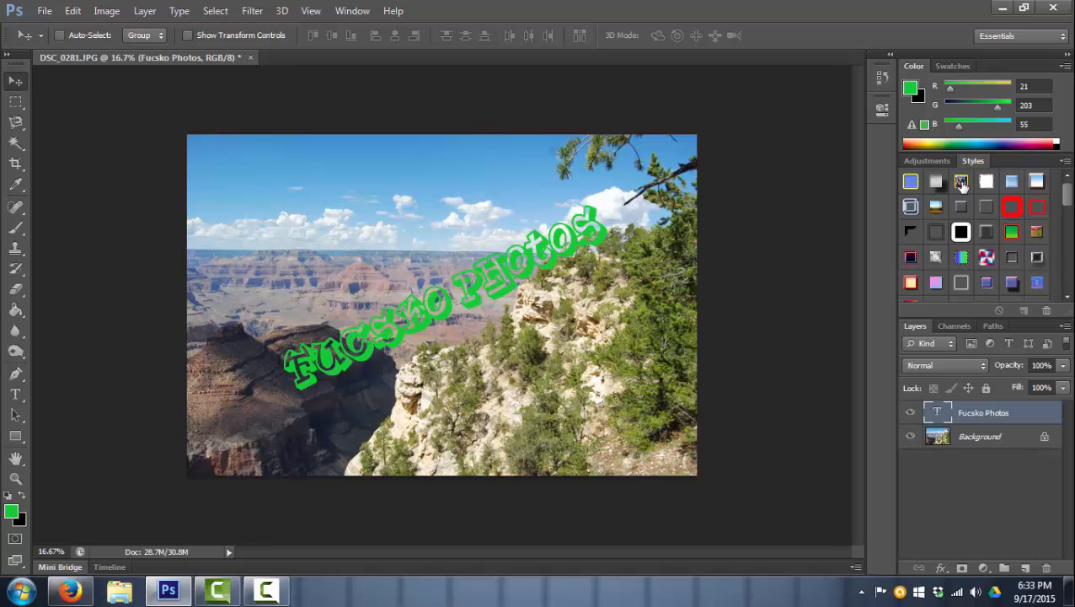
left_click(960, 180)
left_click(1009, 184)
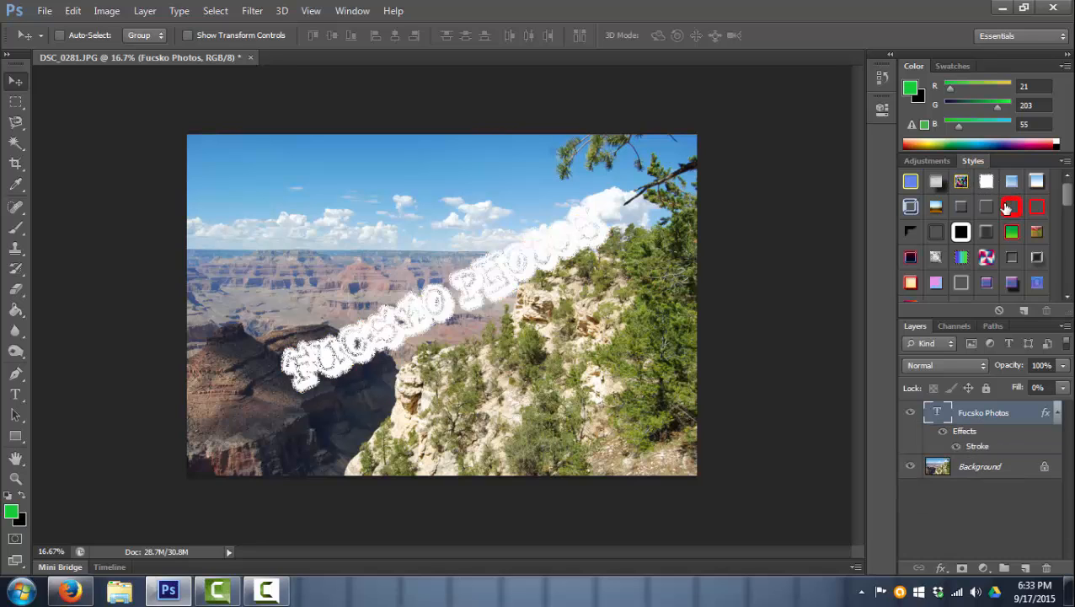
left_click(991, 208)
left_click(979, 227)
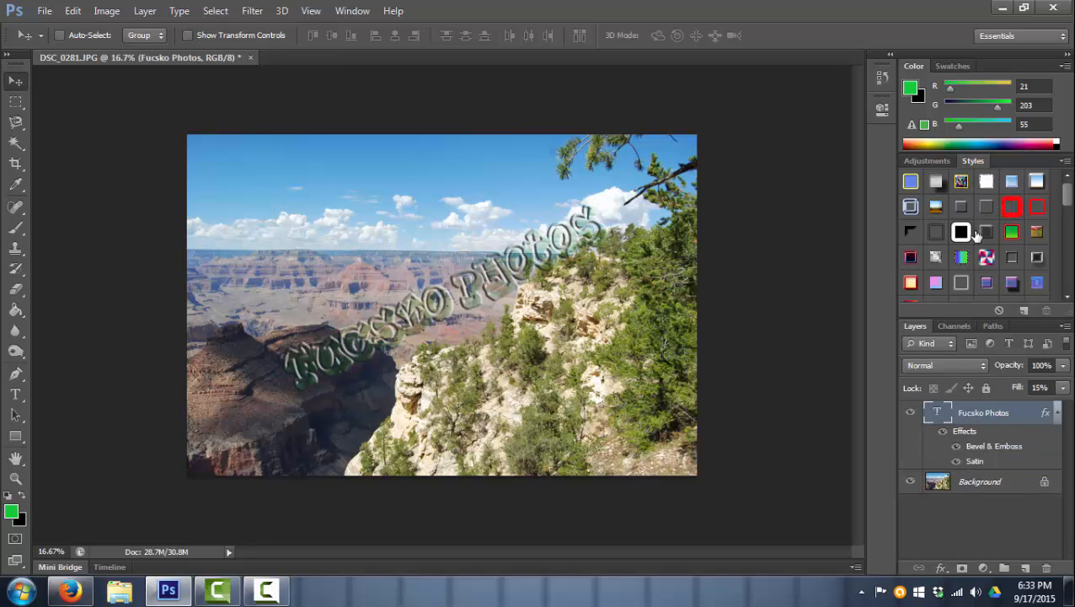
left_click(934, 259)
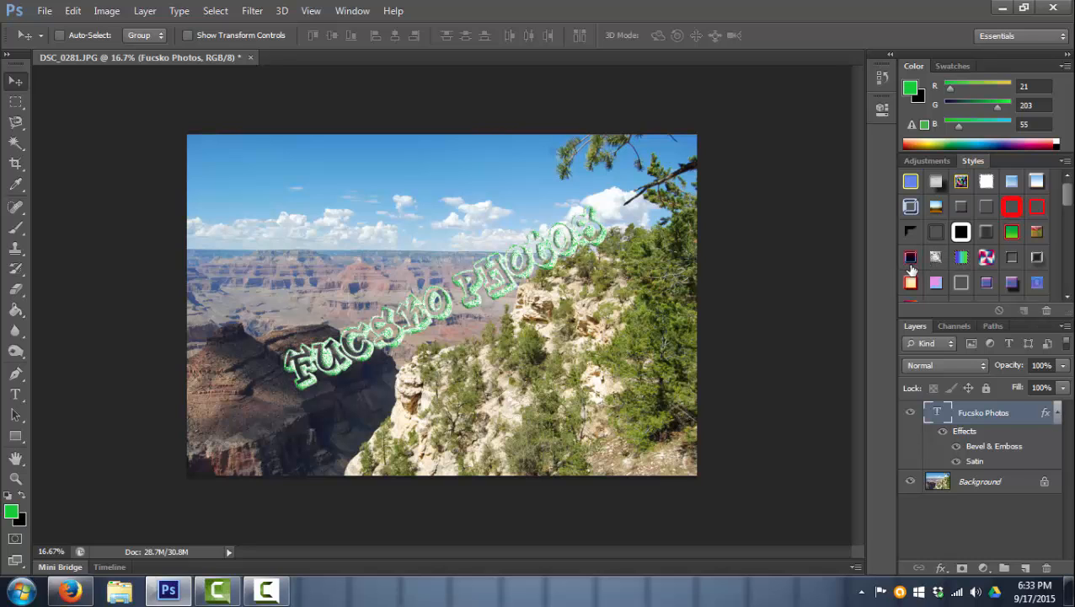
left_click(910, 258)
left_click(984, 257)
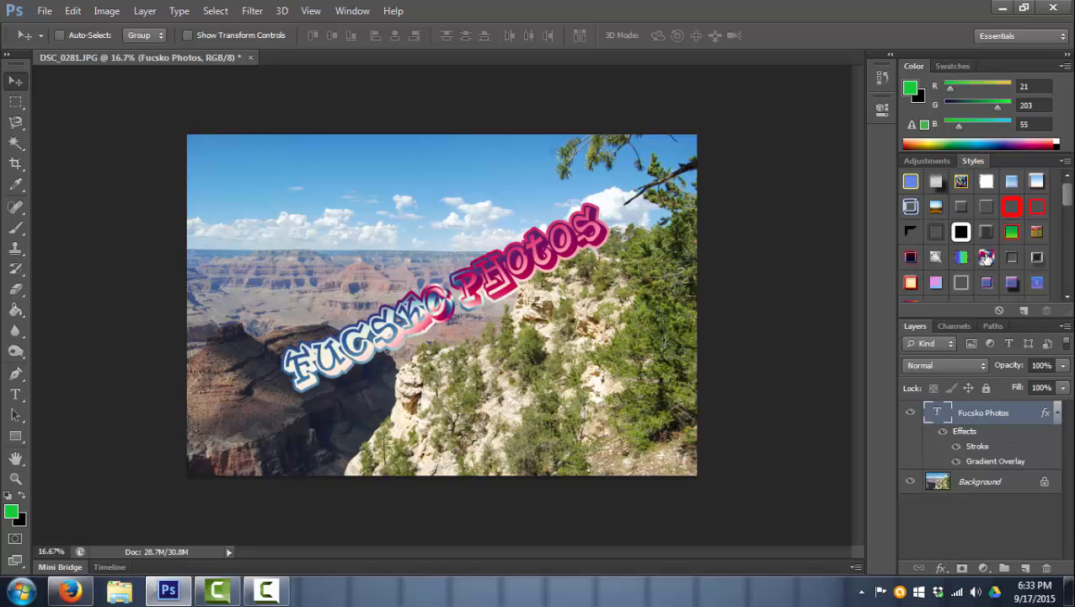
left_click(1013, 229)
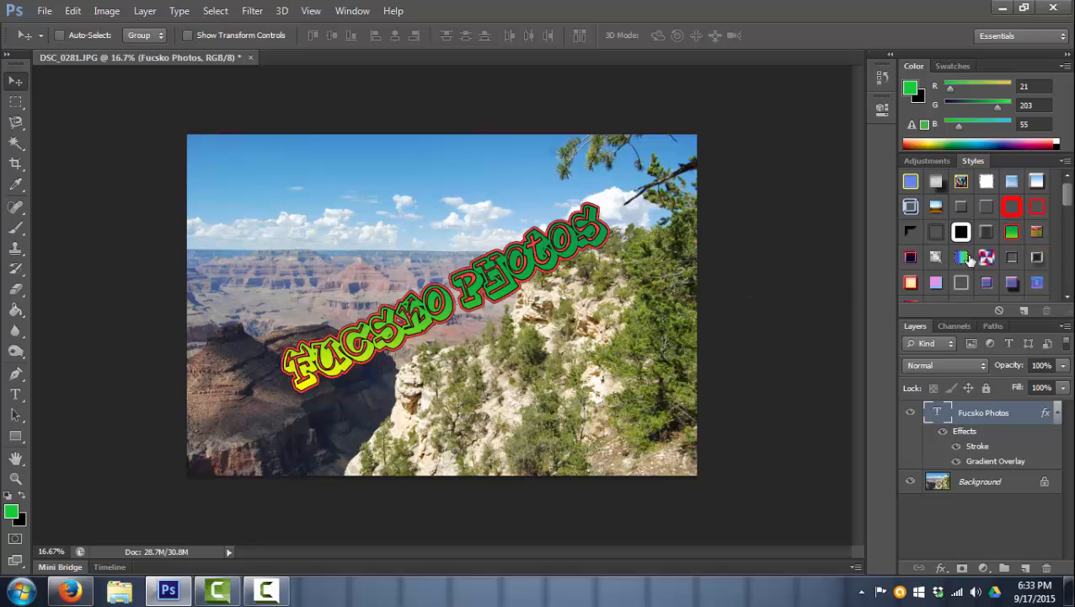
- Replace the current style presets with the Text Effects 2 set
left_click(1064, 162)
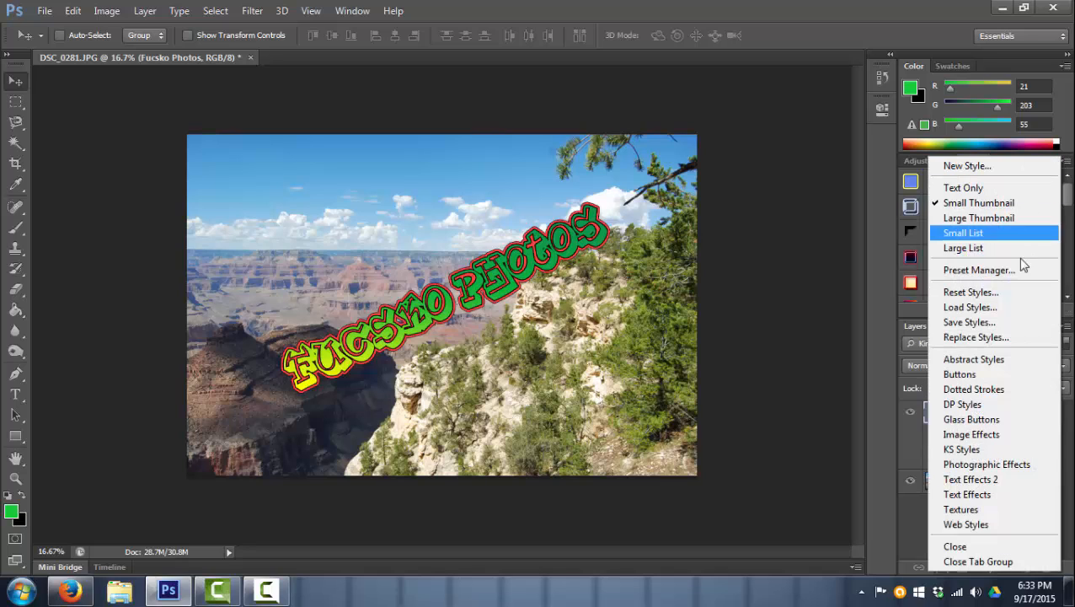
left_click(990, 480)
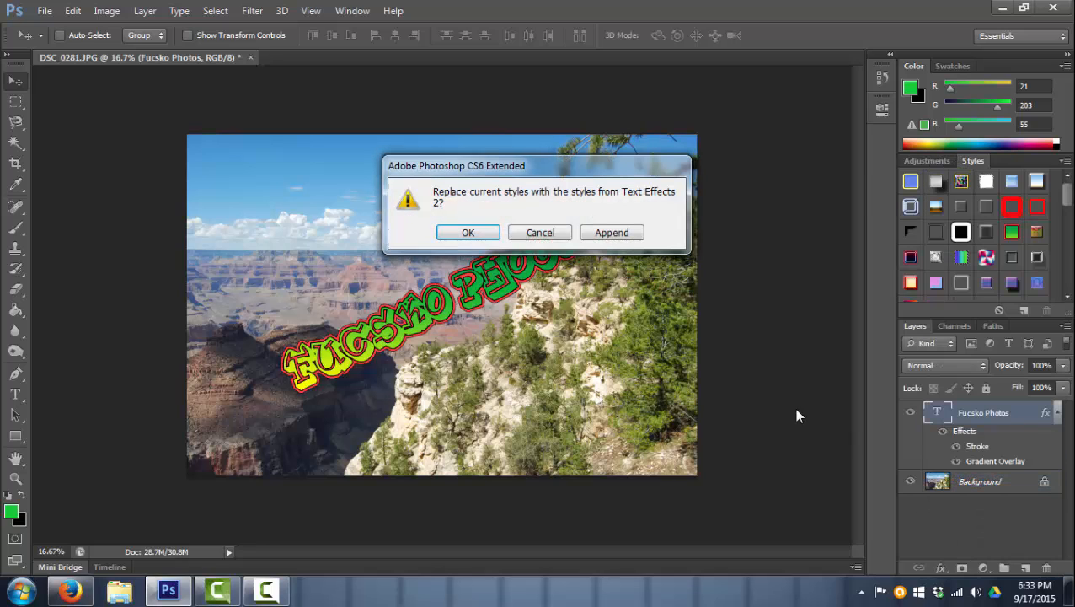
left_click(482, 232)
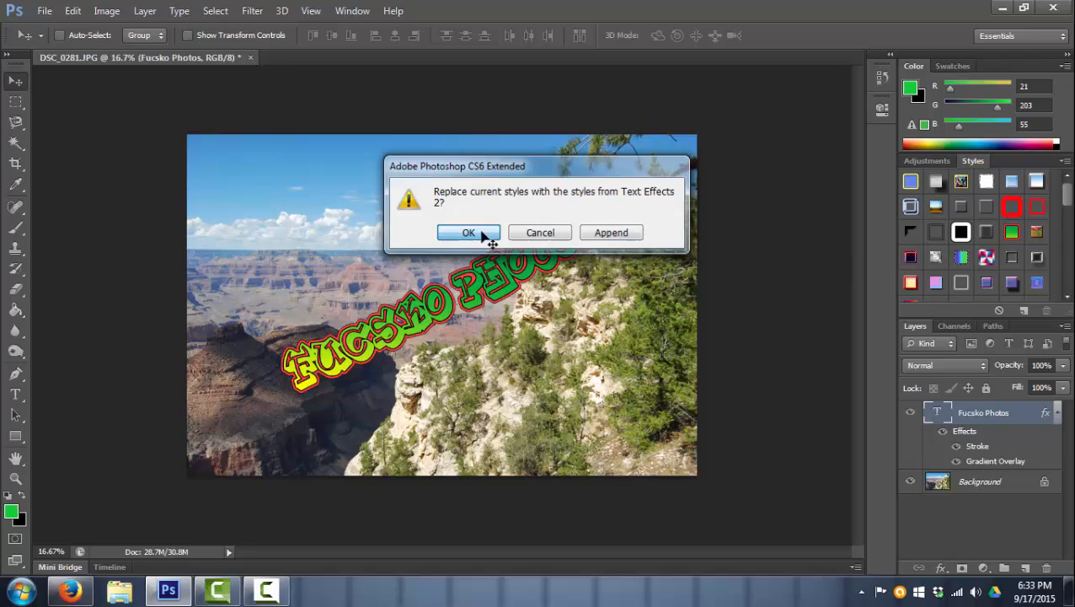
- Compare several Text Effects 2 styles on the text layer and apply the green gradient style with bevel and stroke
left_click(1011, 208)
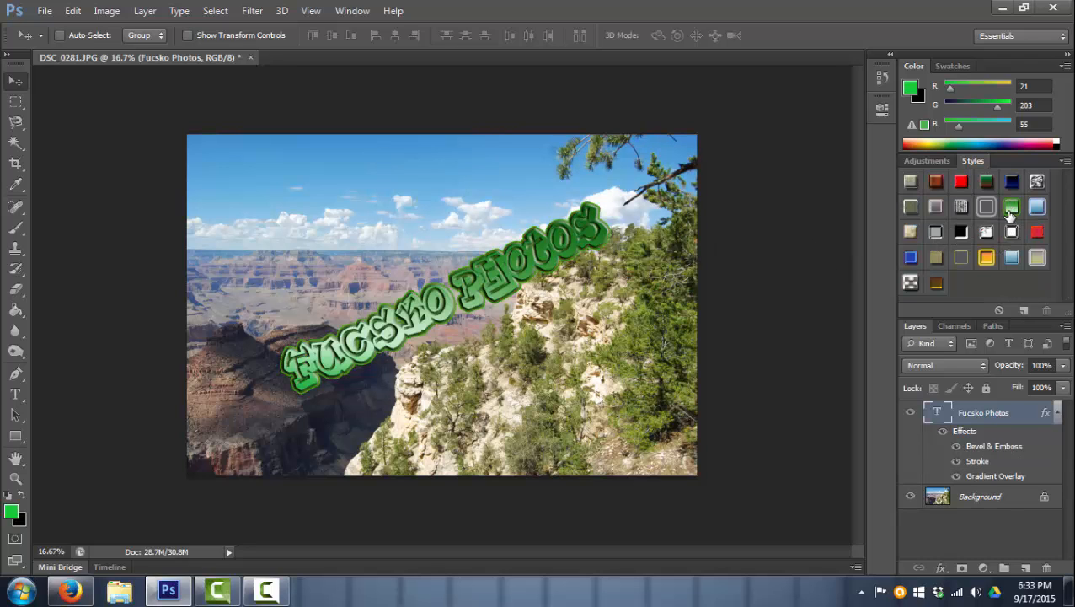
left_click(983, 238)
left_click(1008, 235)
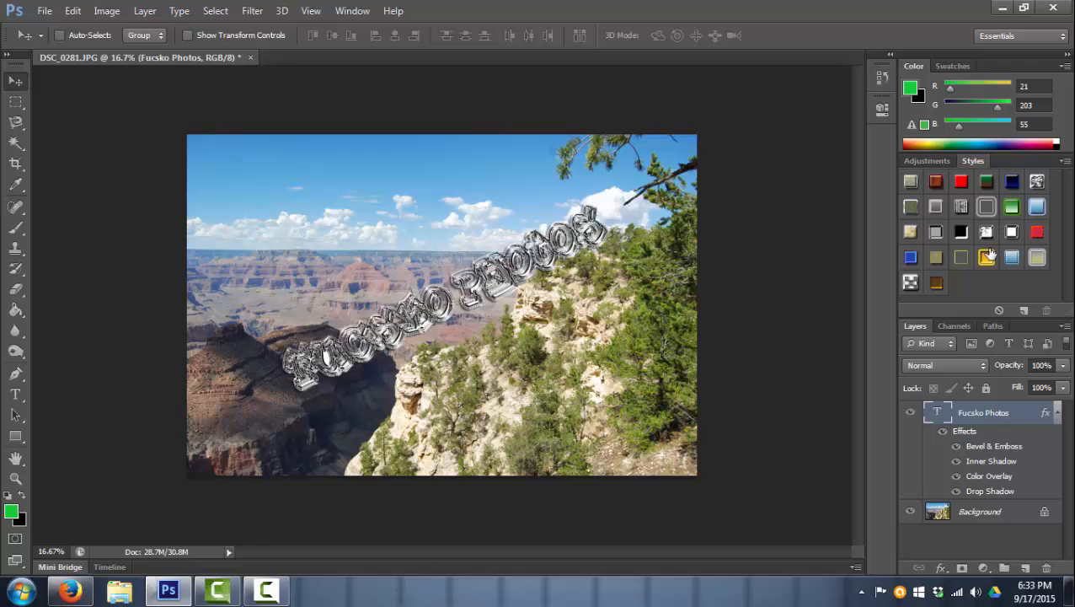
left_click(985, 257)
left_click(964, 257)
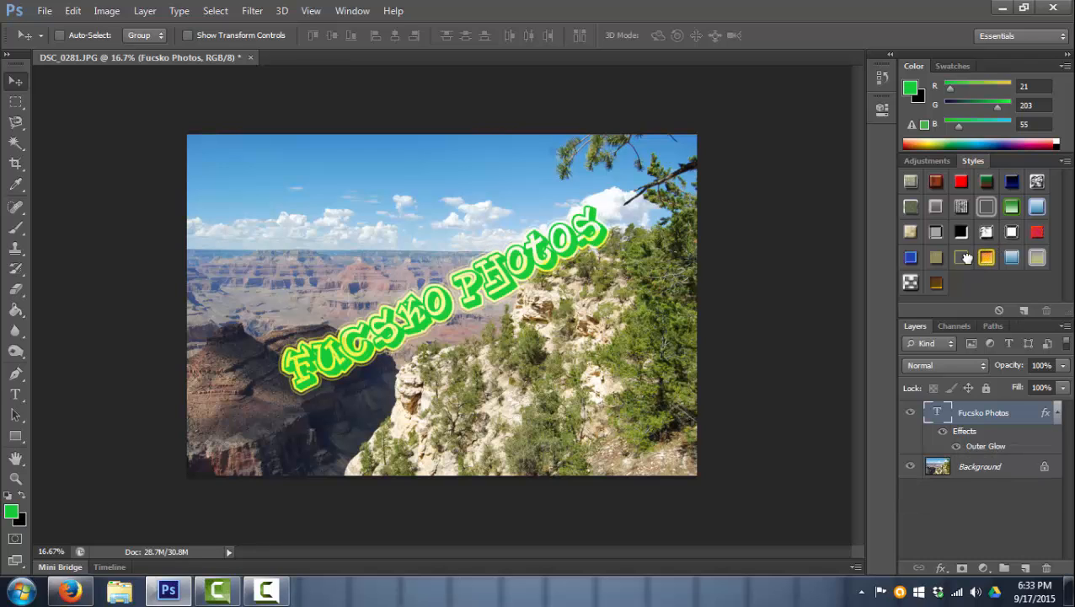
left_click(960, 207)
left_click(1011, 207)
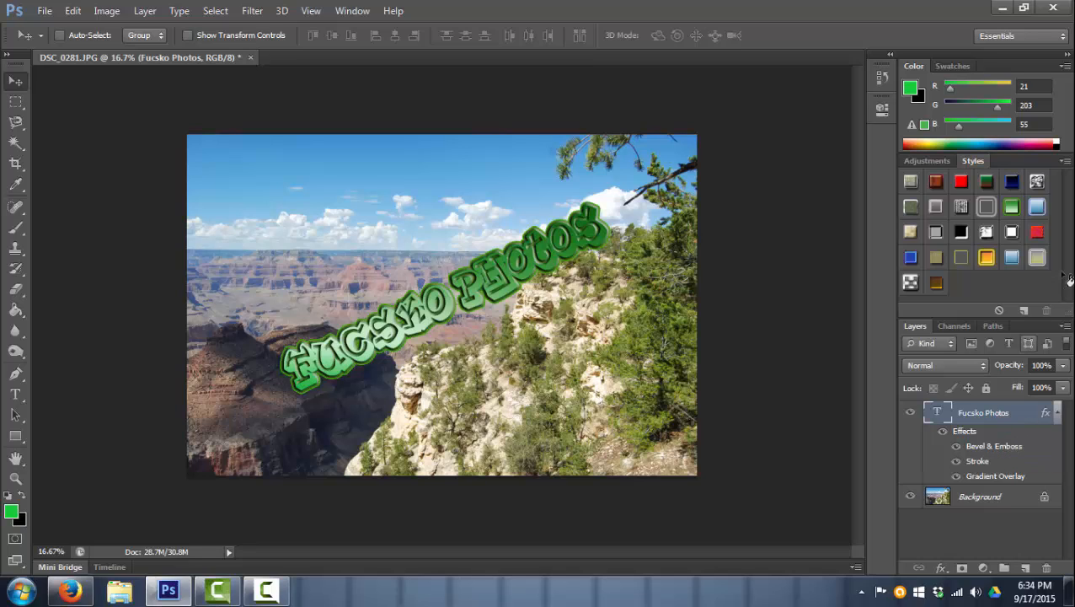
- Lower the text layer's opacity to 25% and shift the watermark slightly up and to the right on the photo
left_click(1040, 365)
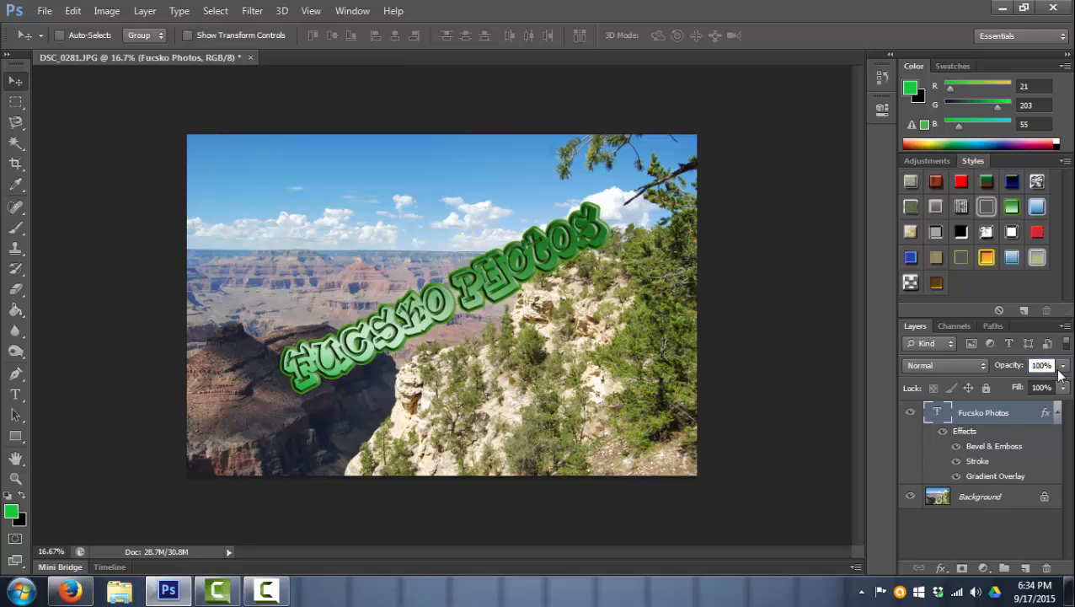
left_click(1063, 365)
left_click_drag(1061, 386, 1000, 383)
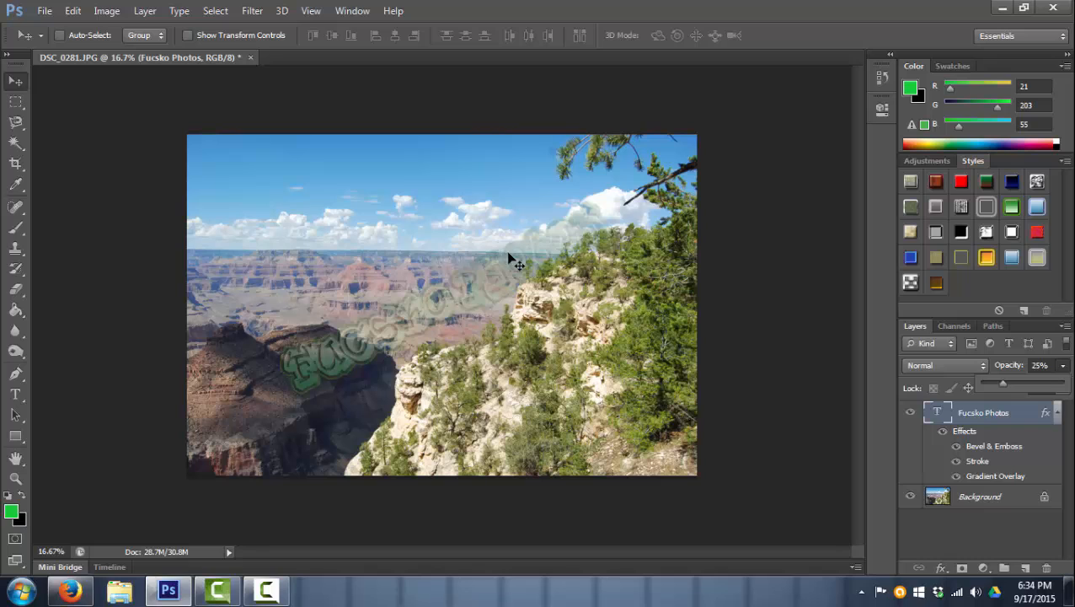
left_click(533, 265)
left_click_drag(534, 266, 568, 242)
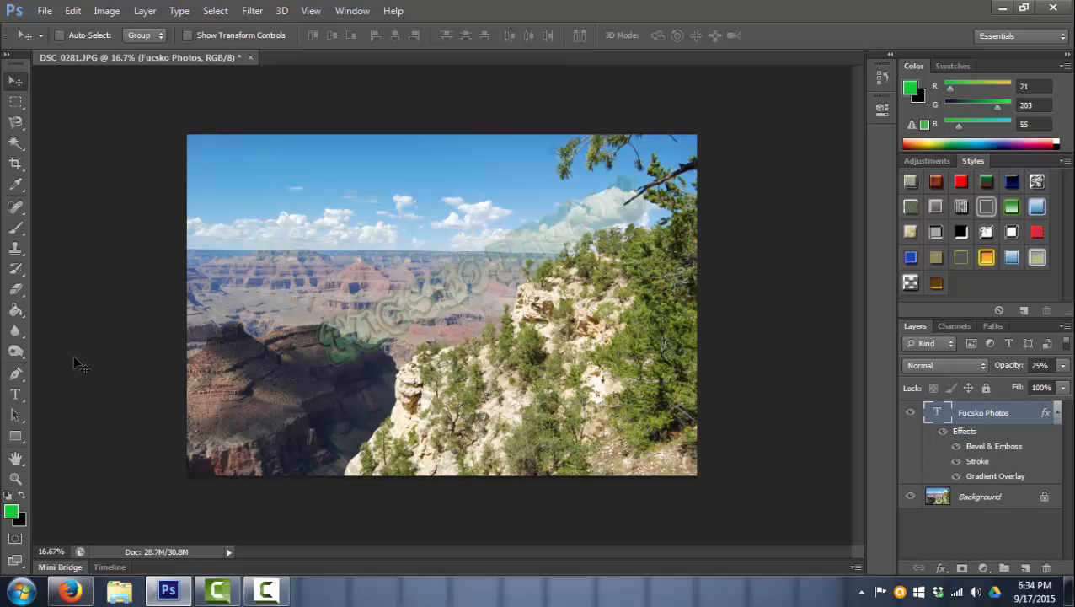
- Draw a green rectangle of about 840 × 846 px over the left part of the photo and undo it
left_click(16, 436)
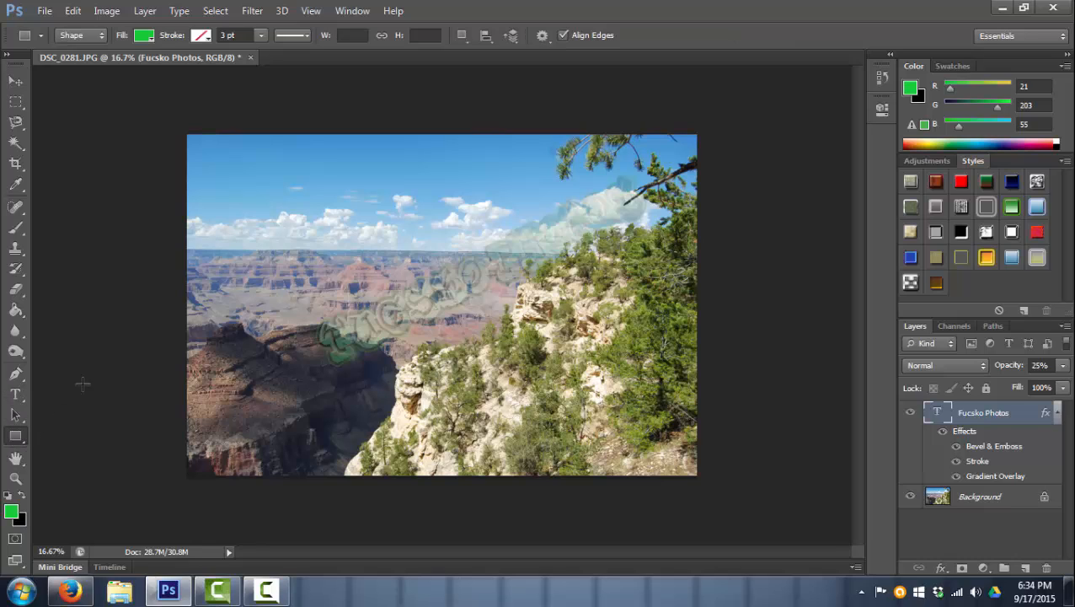
mouse_move(336, 202)
left_mouse_down()
mouse_move(228, 254)
mouse_move(226, 312)
left_mouse_up()
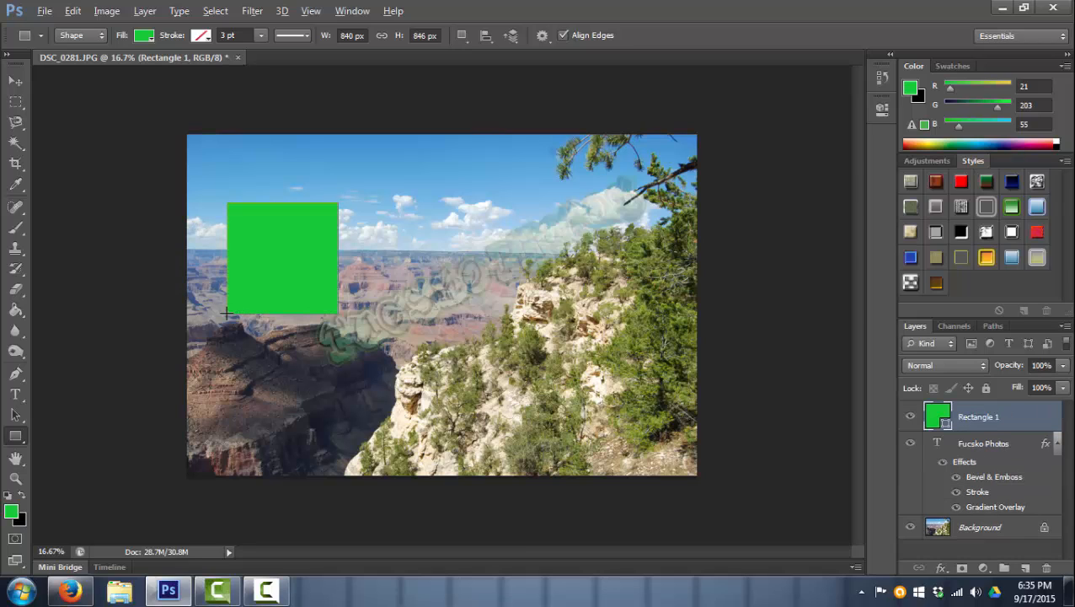
key("ctrl+z")
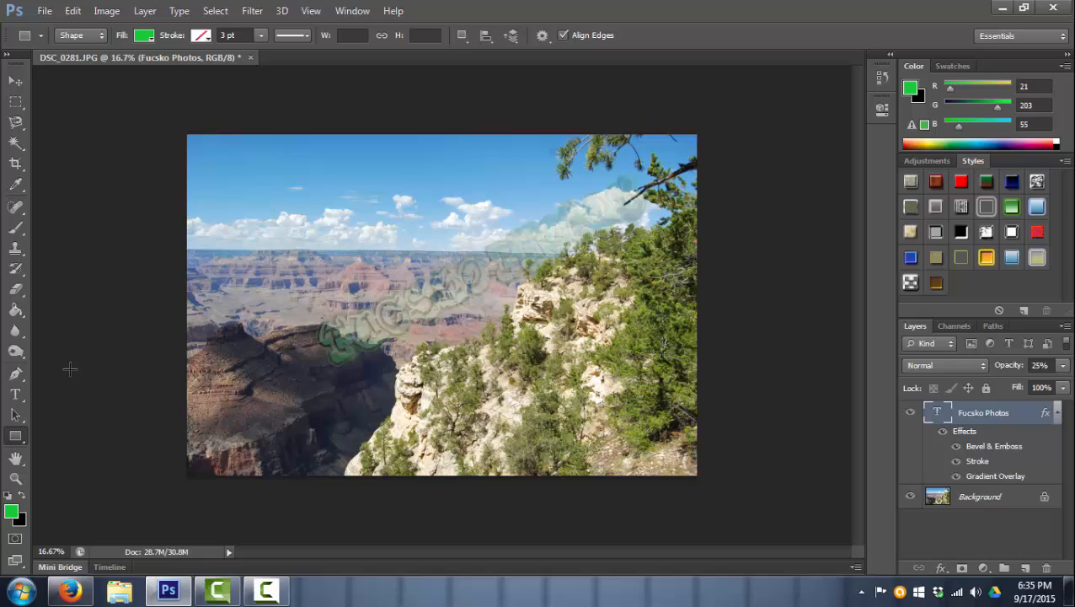
- Set up the Custom Shape tool with a dark blue fill and a solid black stroke
right_click(18, 437)
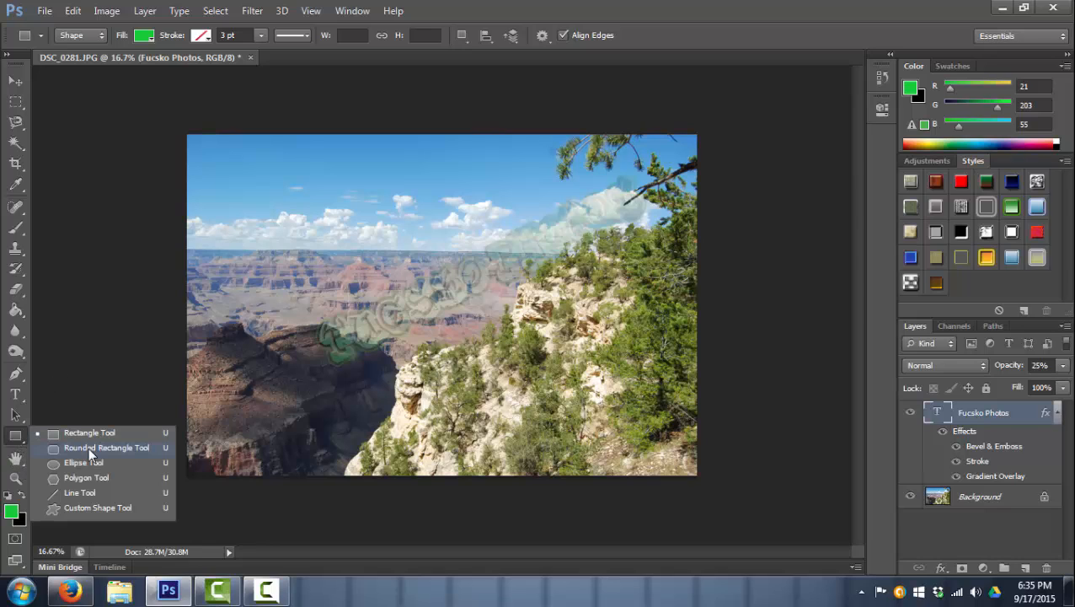
left_click(85, 507)
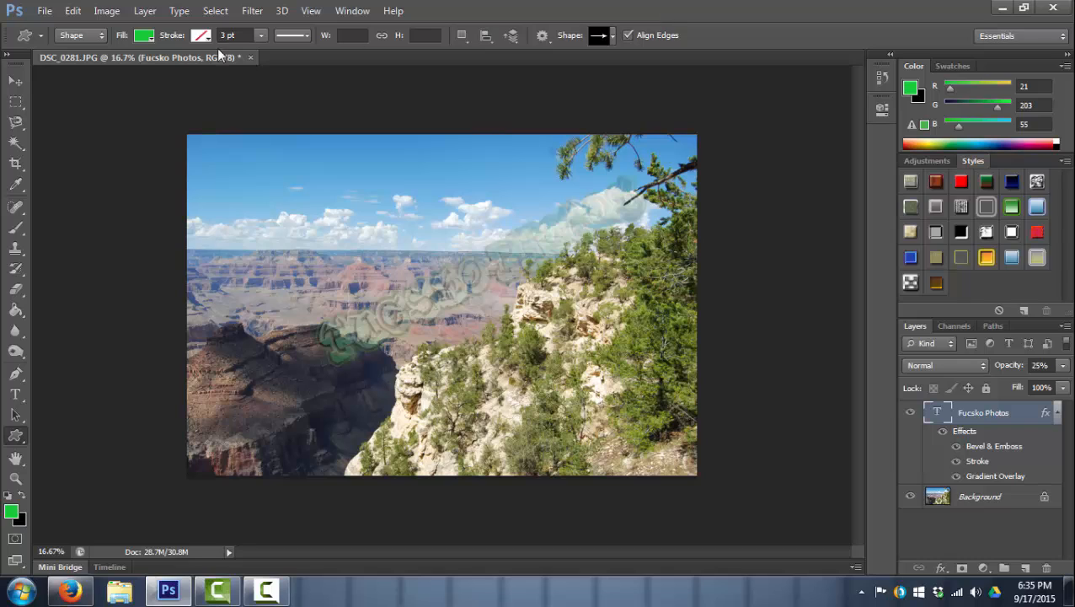
left_click(145, 35)
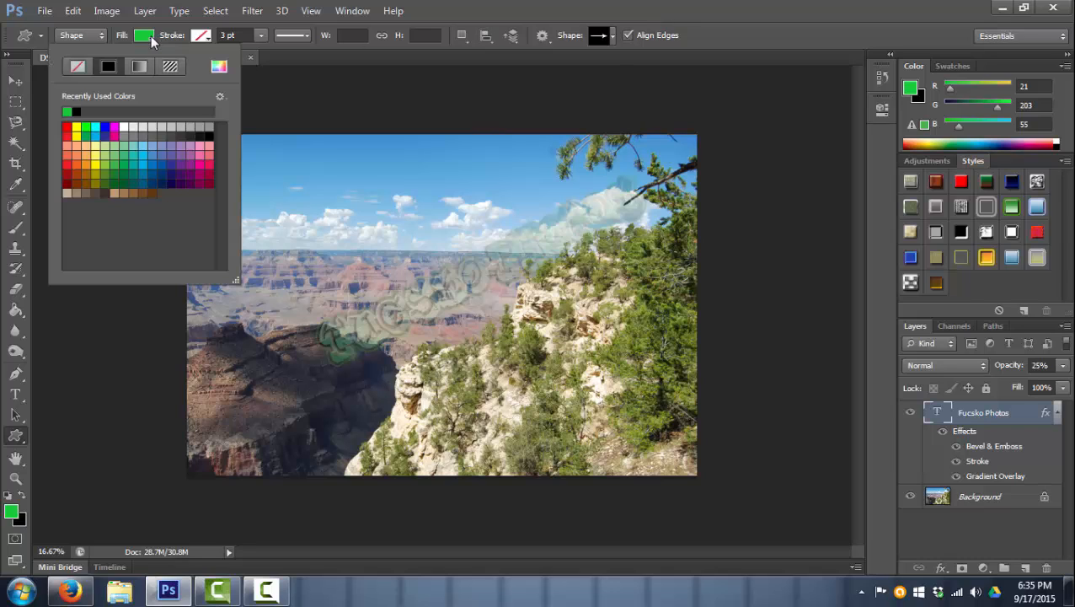
left_click(171, 173)
left_click(201, 36)
left_click(200, 35)
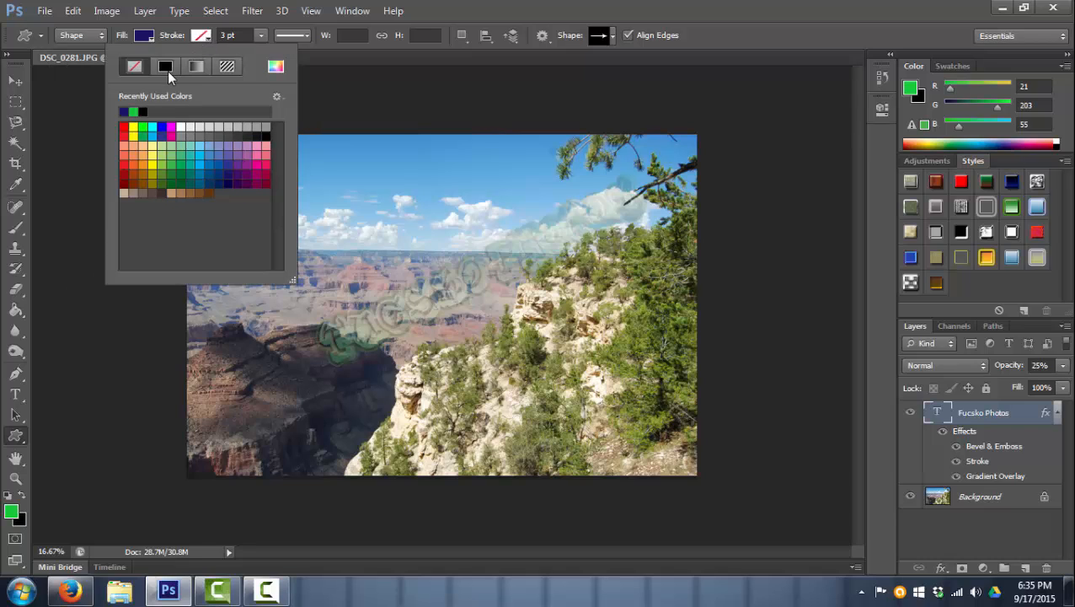
left_click(166, 67)
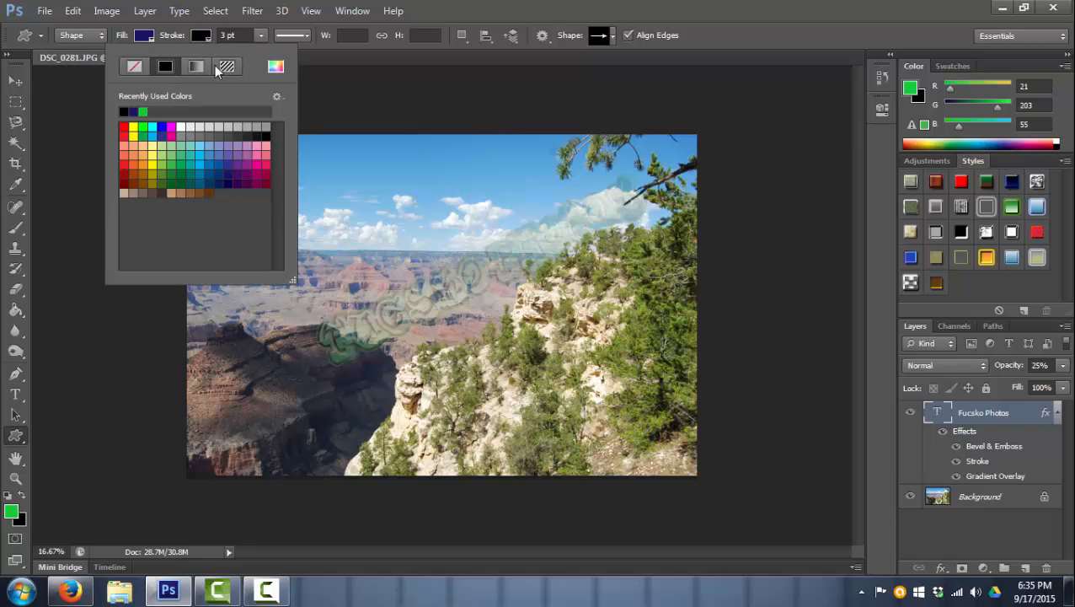
- Replace the current custom shapes with the complete All set
left_click(608, 36)
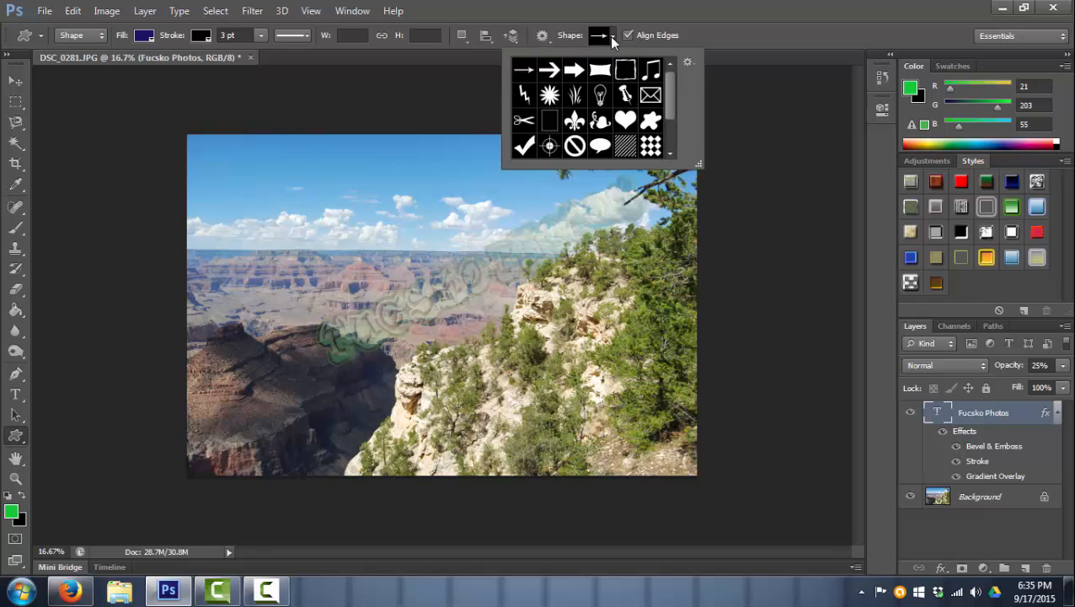
mouse_move(672, 90)
left_mouse_down()
mouse_move(672, 139)
mouse_move(667, 88)
left_mouse_up()
left_click(686, 62)
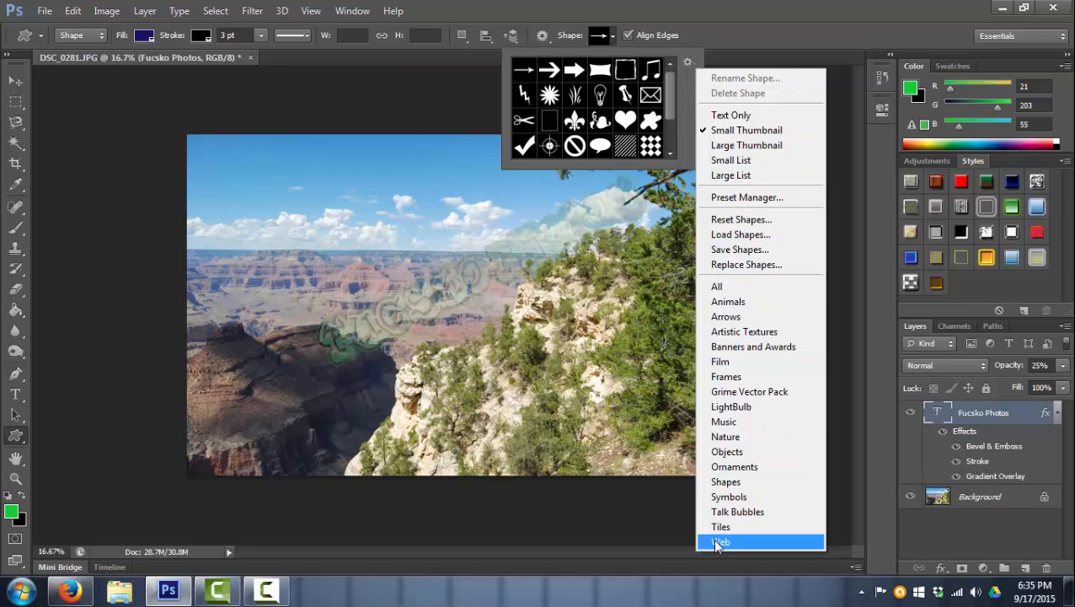
left_click(743, 289)
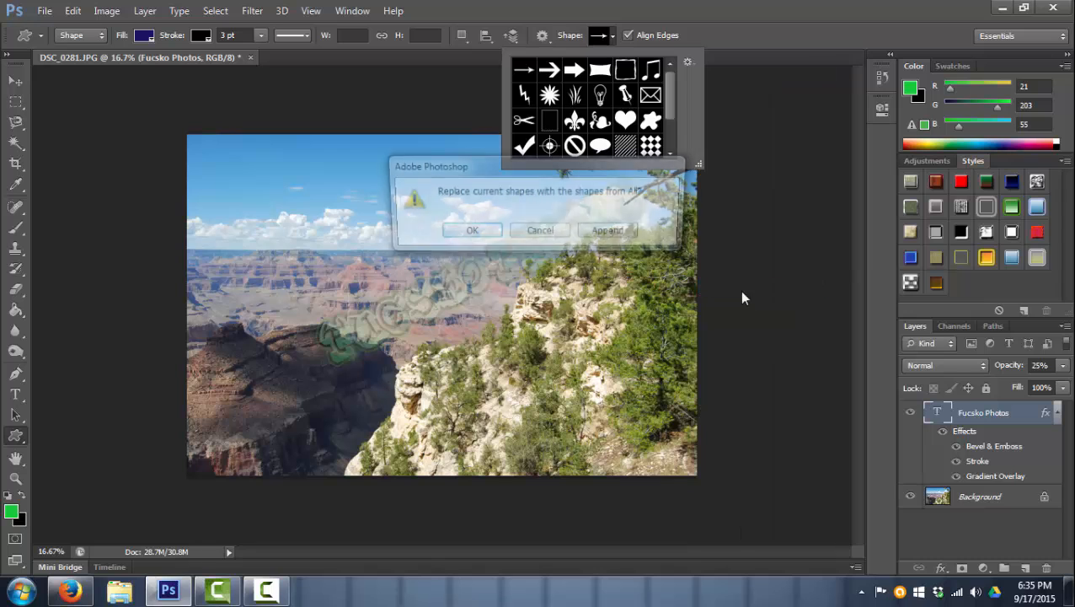
left_click(476, 232)
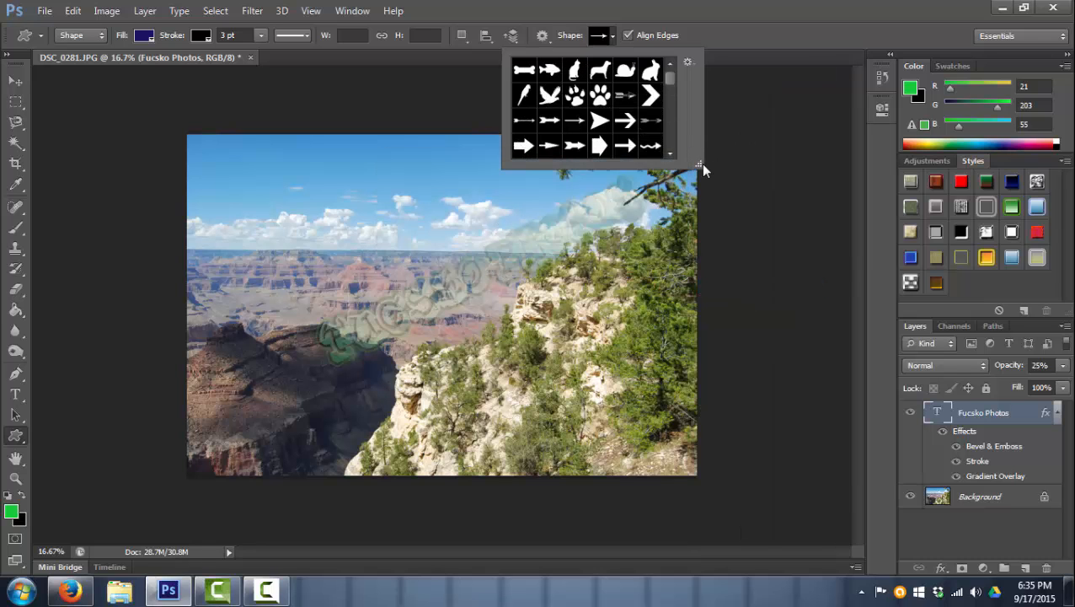
- Draw a copyright symbol about 329 × 323 px and move it onto the dark cliff just before the start of the watermark text
left_click_drag(703, 165, 928, 431)
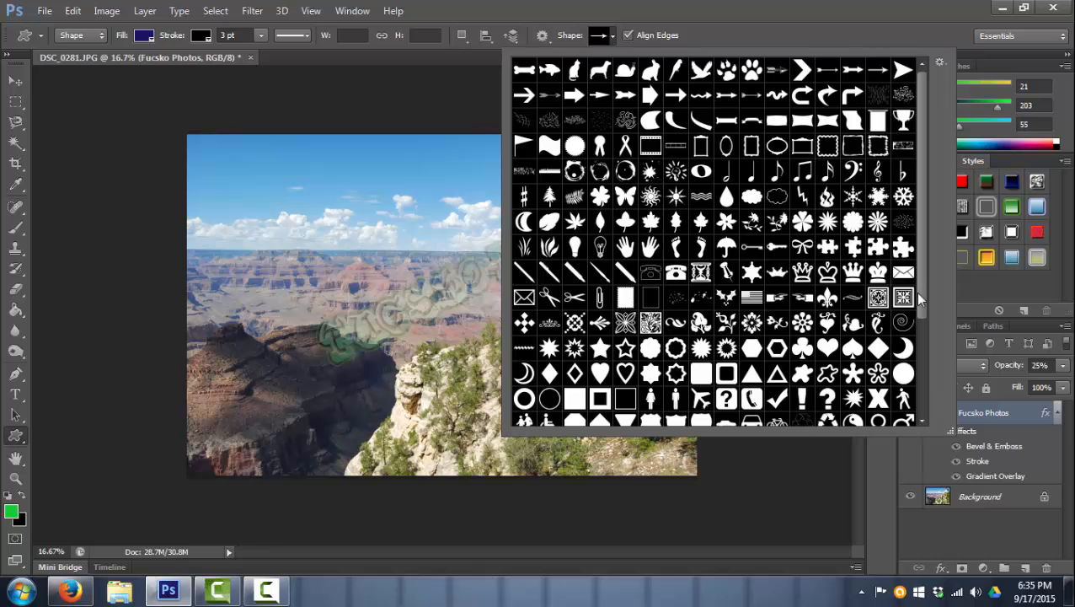
left_click_drag(922, 300, 927, 398)
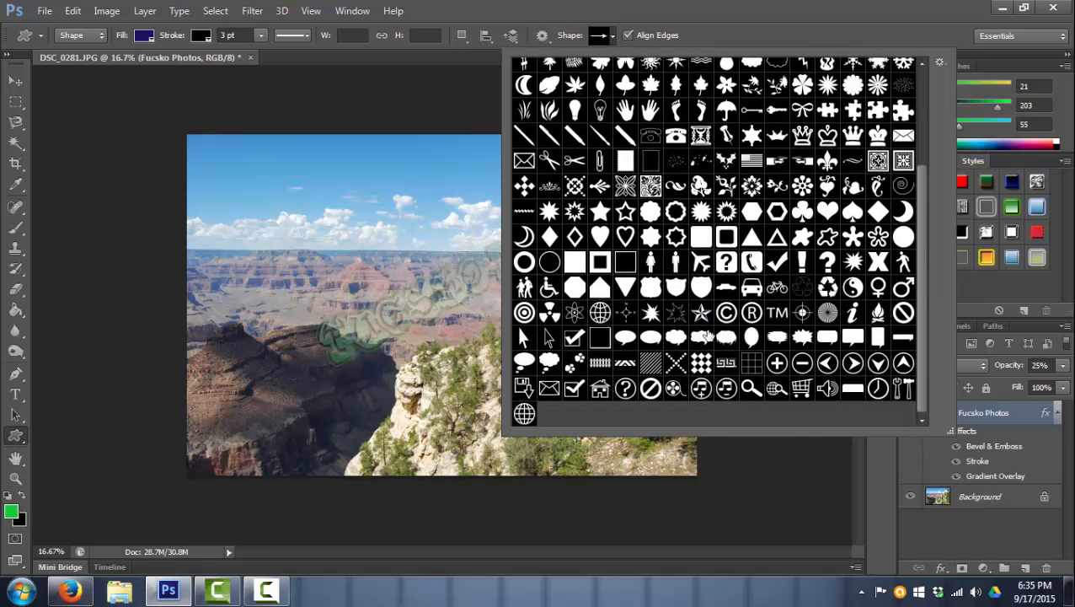
left_click(728, 315)
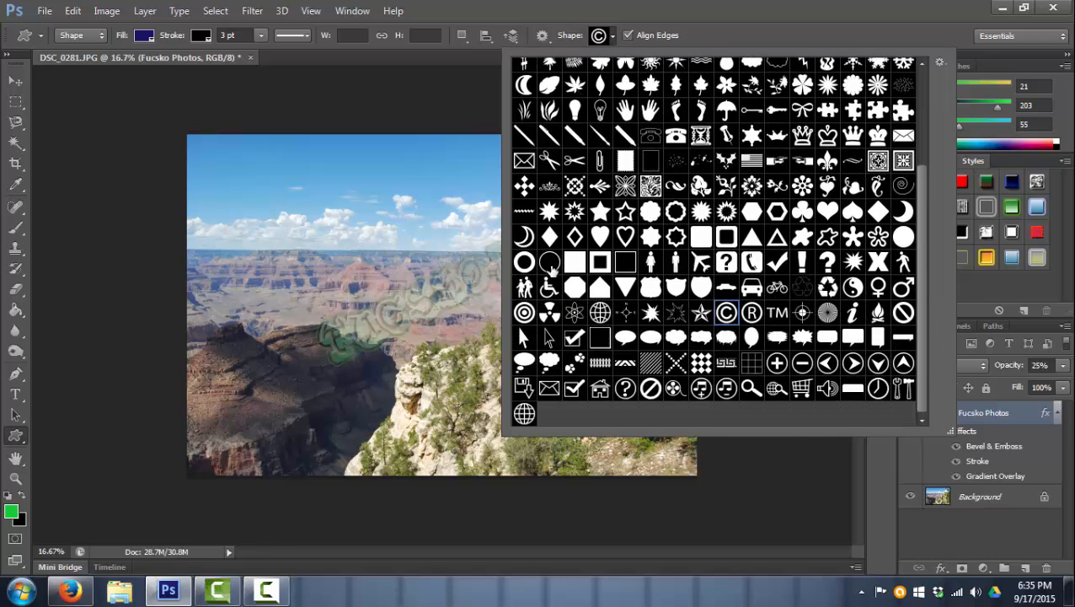
left_click_drag(336, 228, 289, 274)
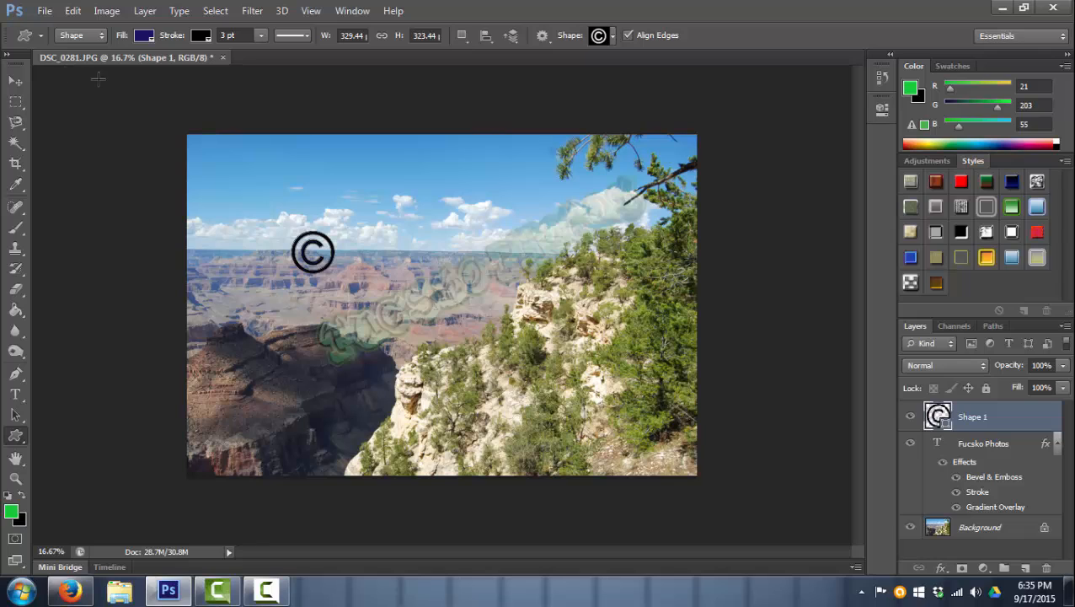
left_click(17, 83)
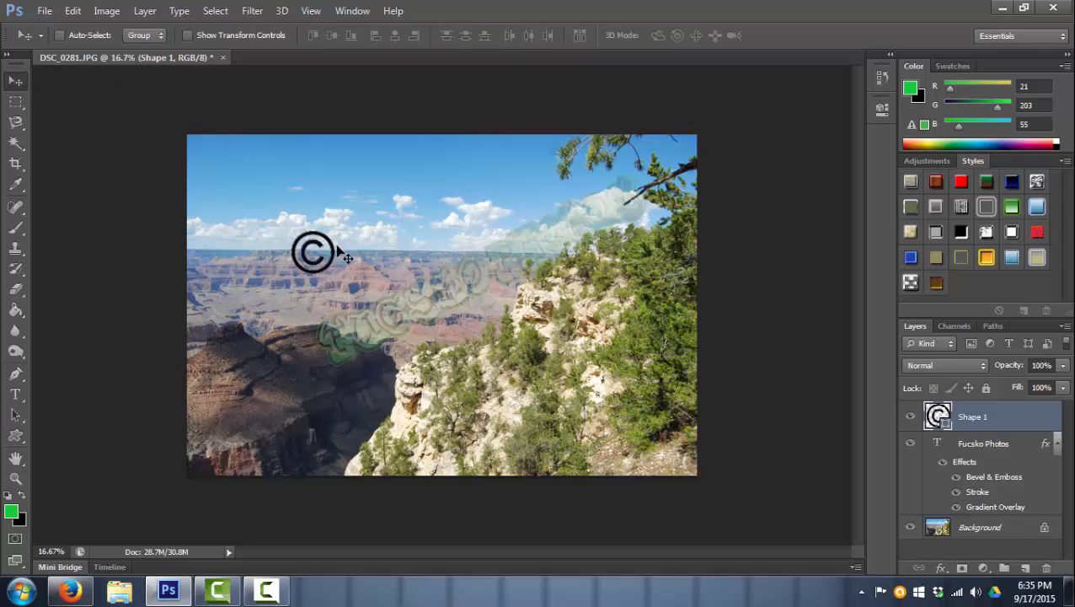
left_click_drag(305, 272, 288, 368)
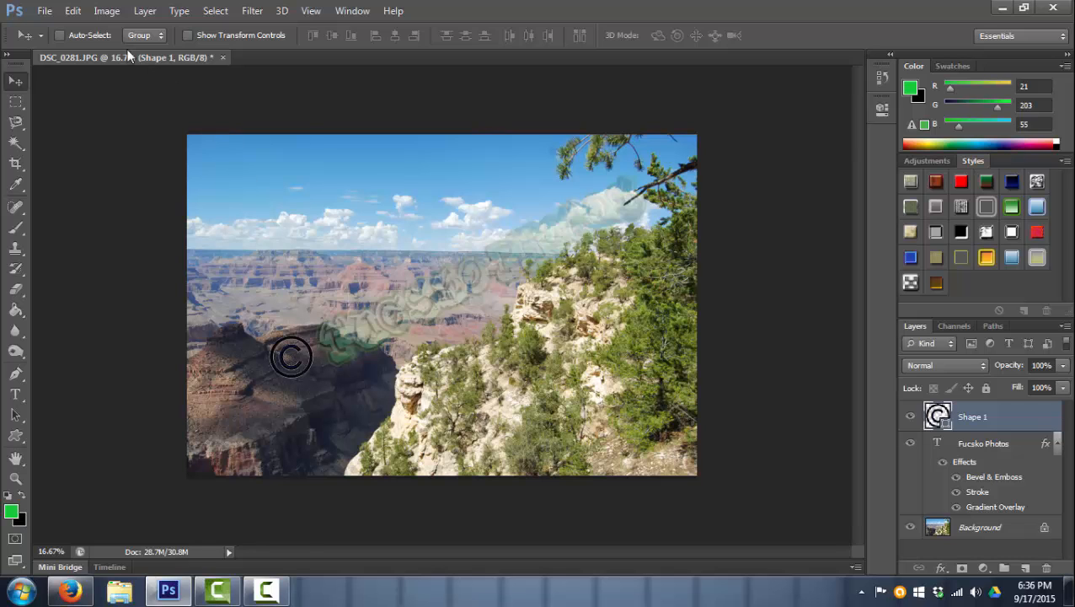
- Rotate the copyright symbol by about -26° to follow the text's slant and shift it slightly right toward the watermark
left_click(74, 10)
mouse_move(202, 303)
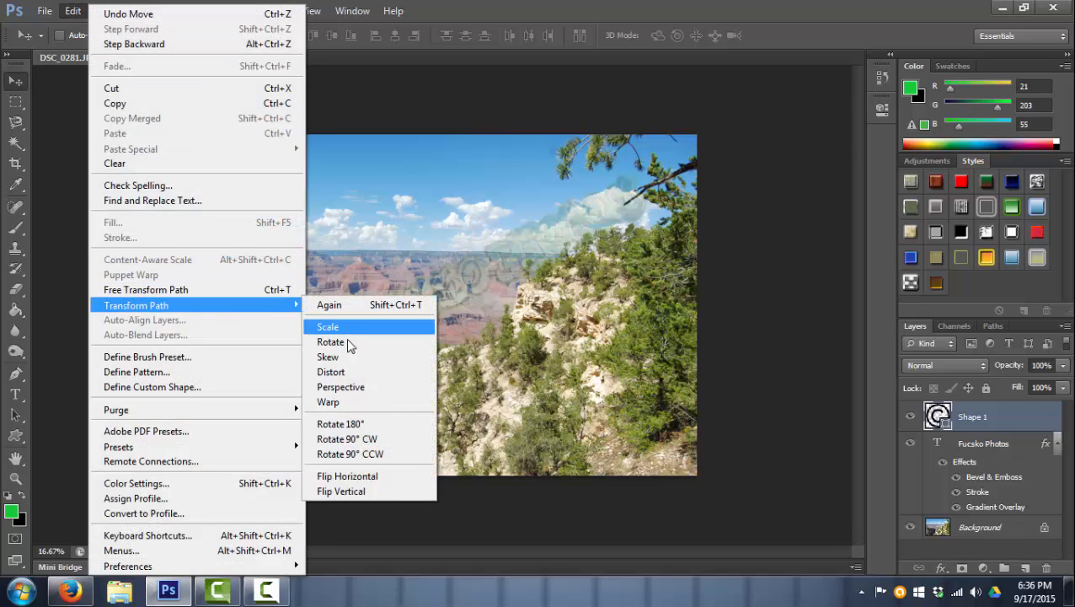
left_click(331, 340)
left_click_drag(317, 323, 301, 311)
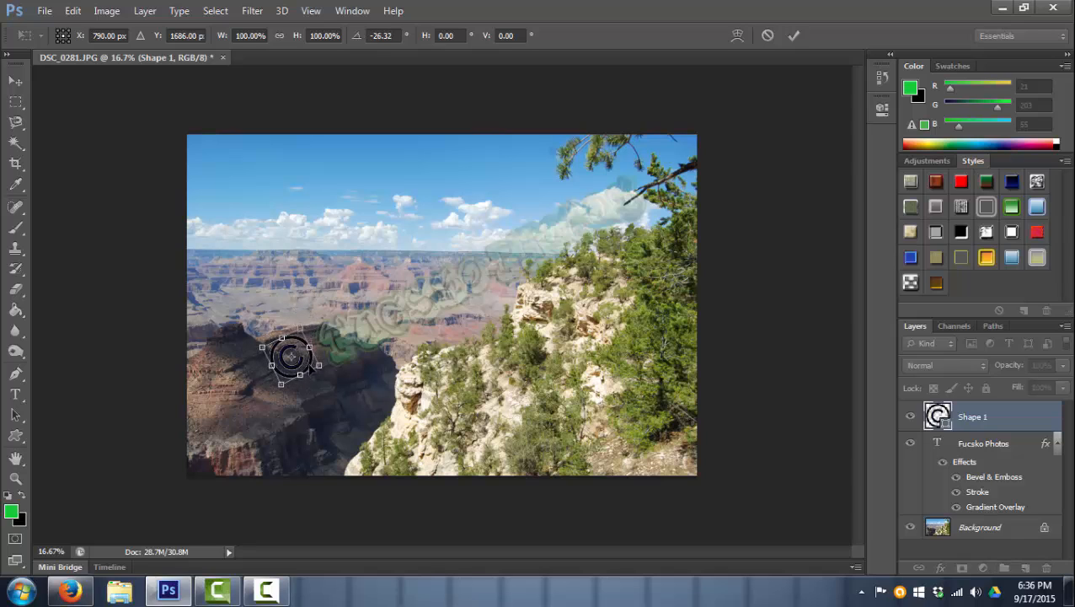
left_click_drag(308, 365, 315, 364)
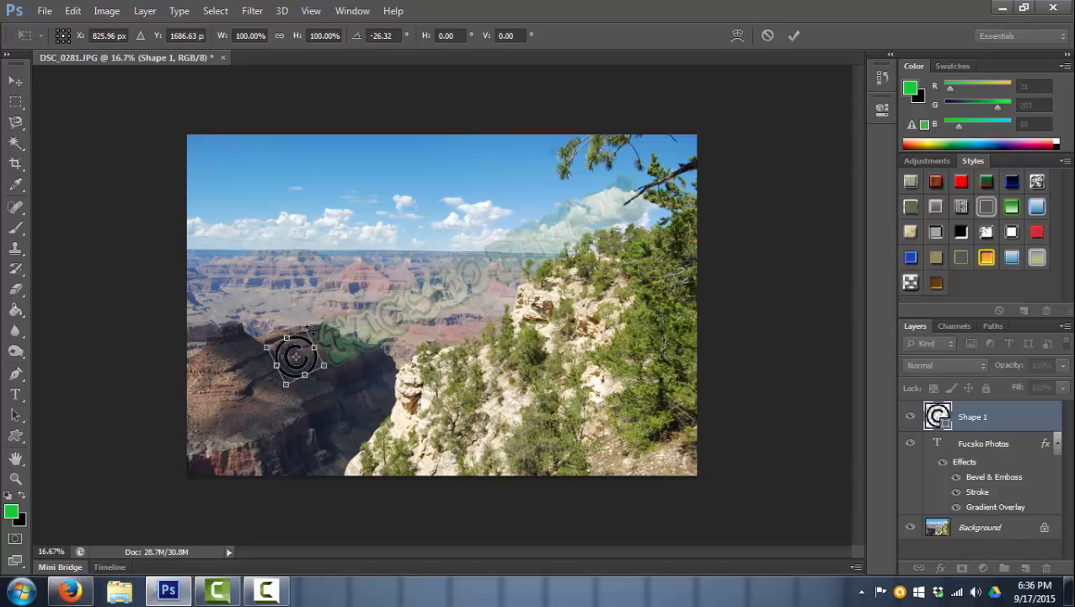
key("Return")
- Scale the copyright symbol down to a little over half its size, keeping it beside the watermark's first letter
left_click(73, 10)
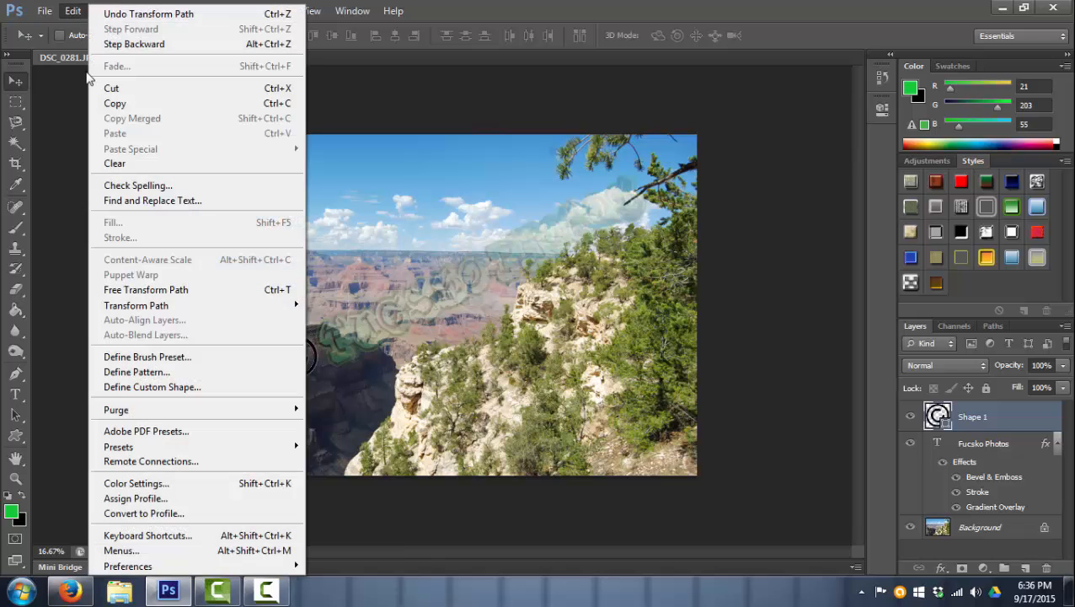
mouse_move(210, 305)
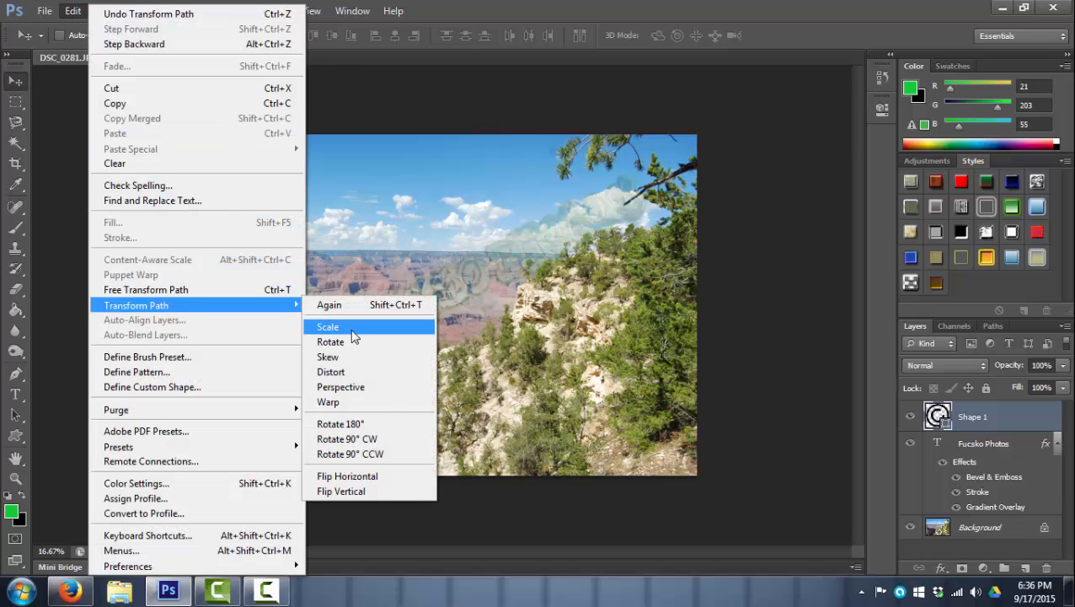
left_click(353, 328)
left_click_drag(314, 337, 301, 360)
key("Return")
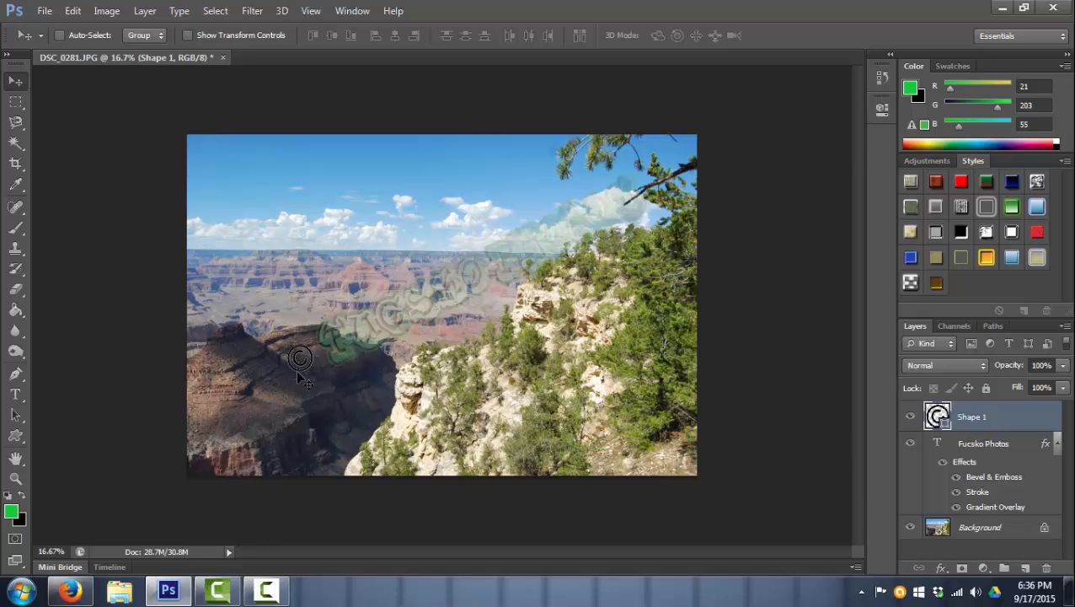
- Copy the text layer's style and paste it onto the copyright shape layer
left_click(1010, 450)
right_click(1010, 449)
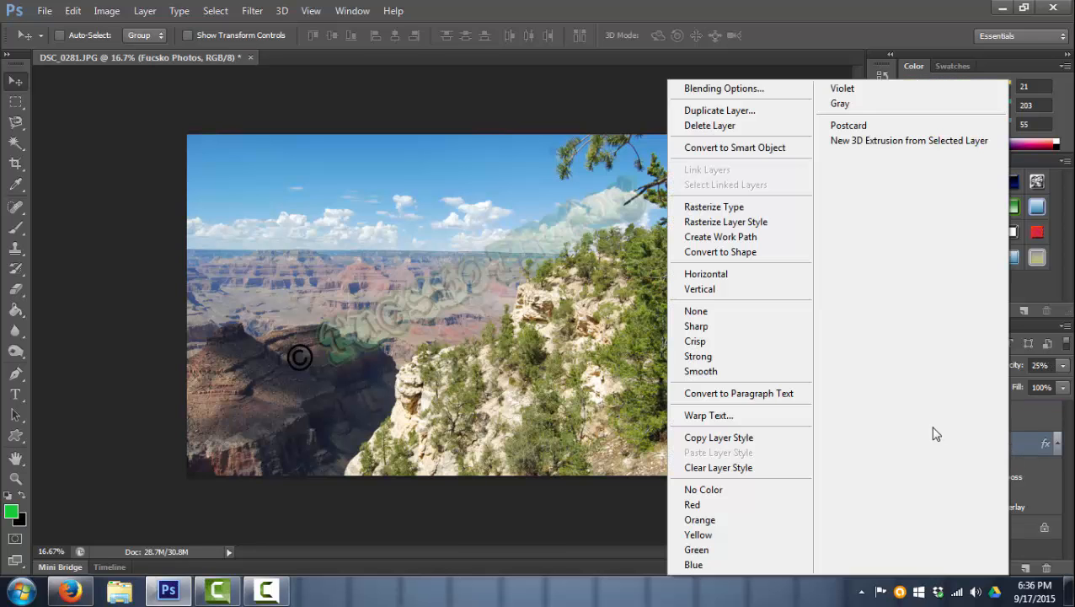
left_click(770, 438)
left_click(1020, 418)
right_click(1023, 419)
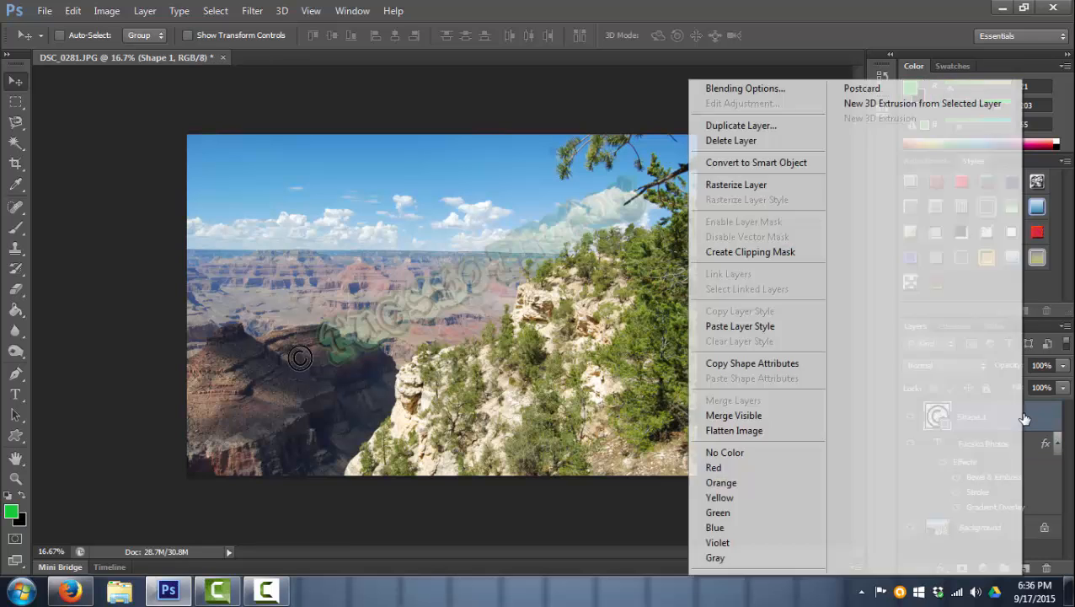
left_click(761, 328)
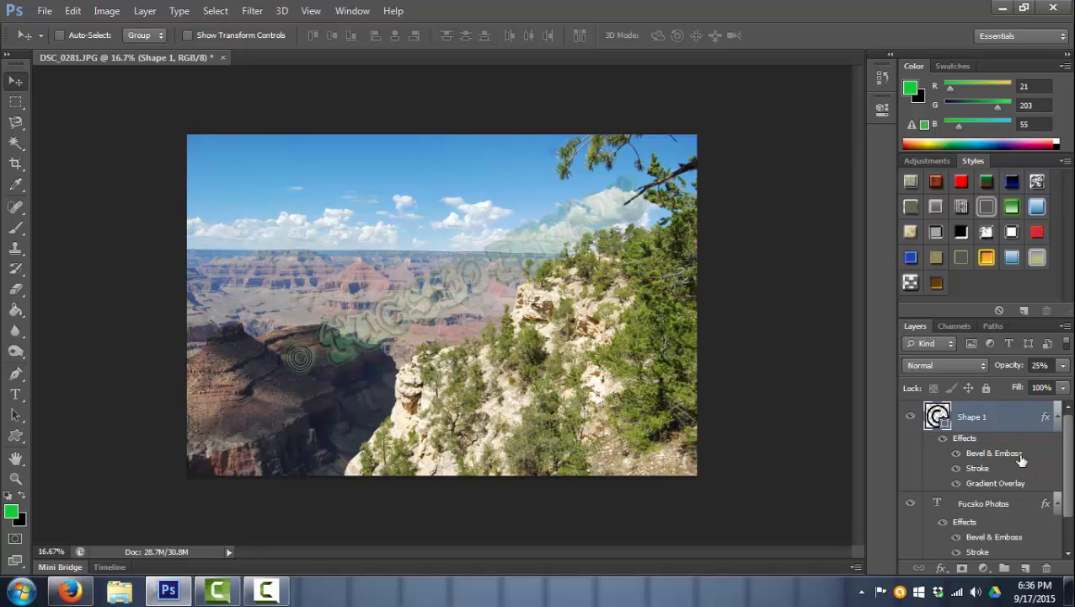
- Move the copyright symbol and the text watermark each slightly down and to the left on the photo
left_click(1024, 505)
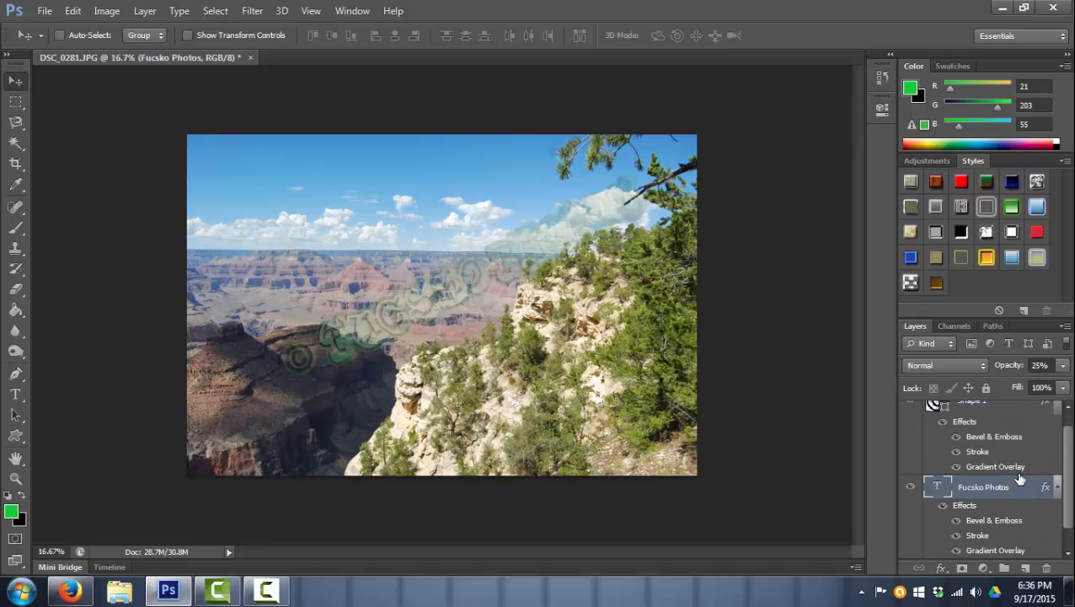
left_click(1014, 412)
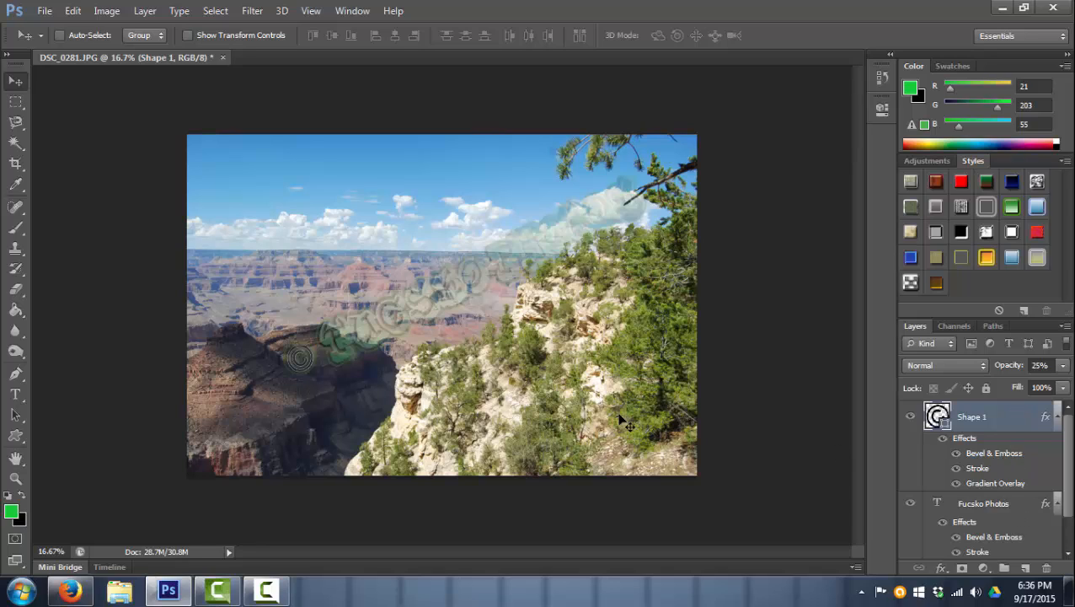
left_click_drag(308, 352, 300, 364)
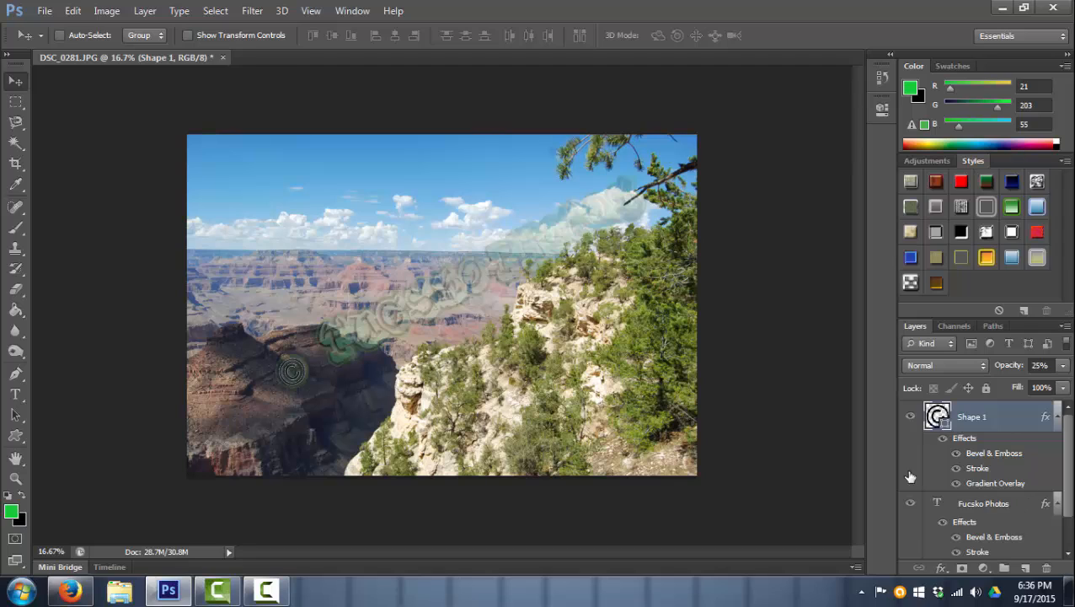
left_click(927, 501)
left_click_drag(449, 295, 443, 303)
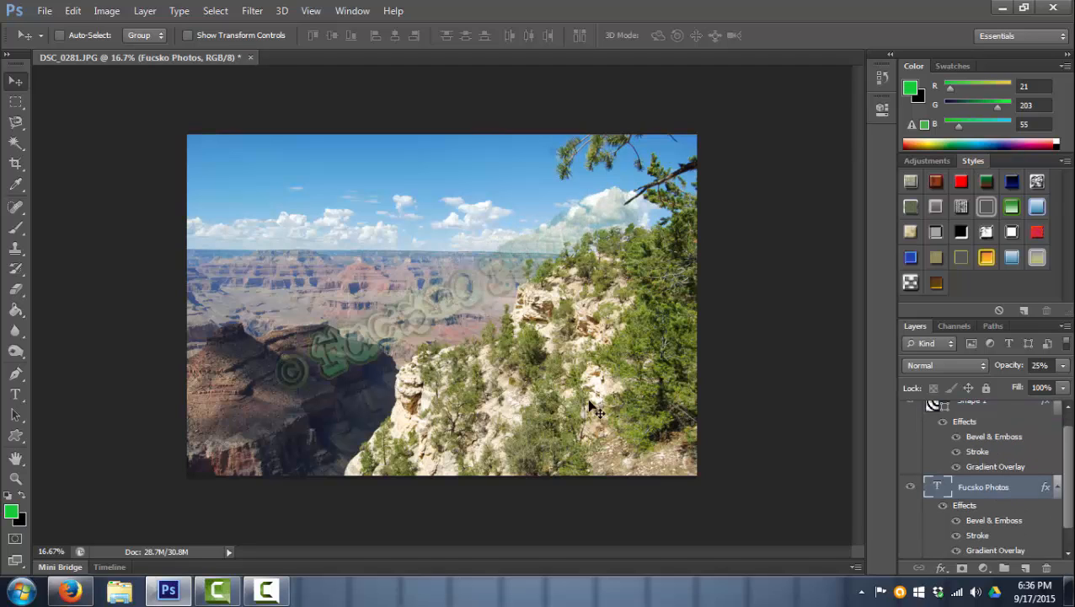